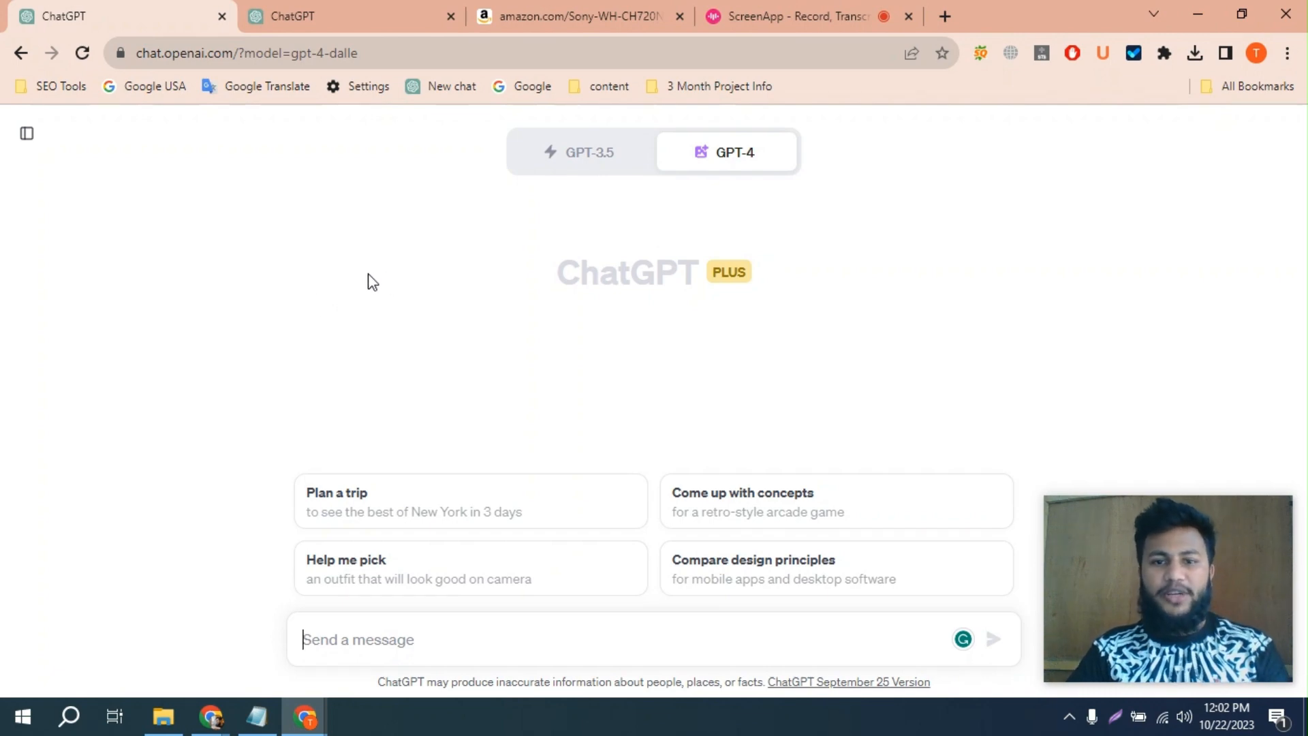
click(345, 14)
click(95, 8)
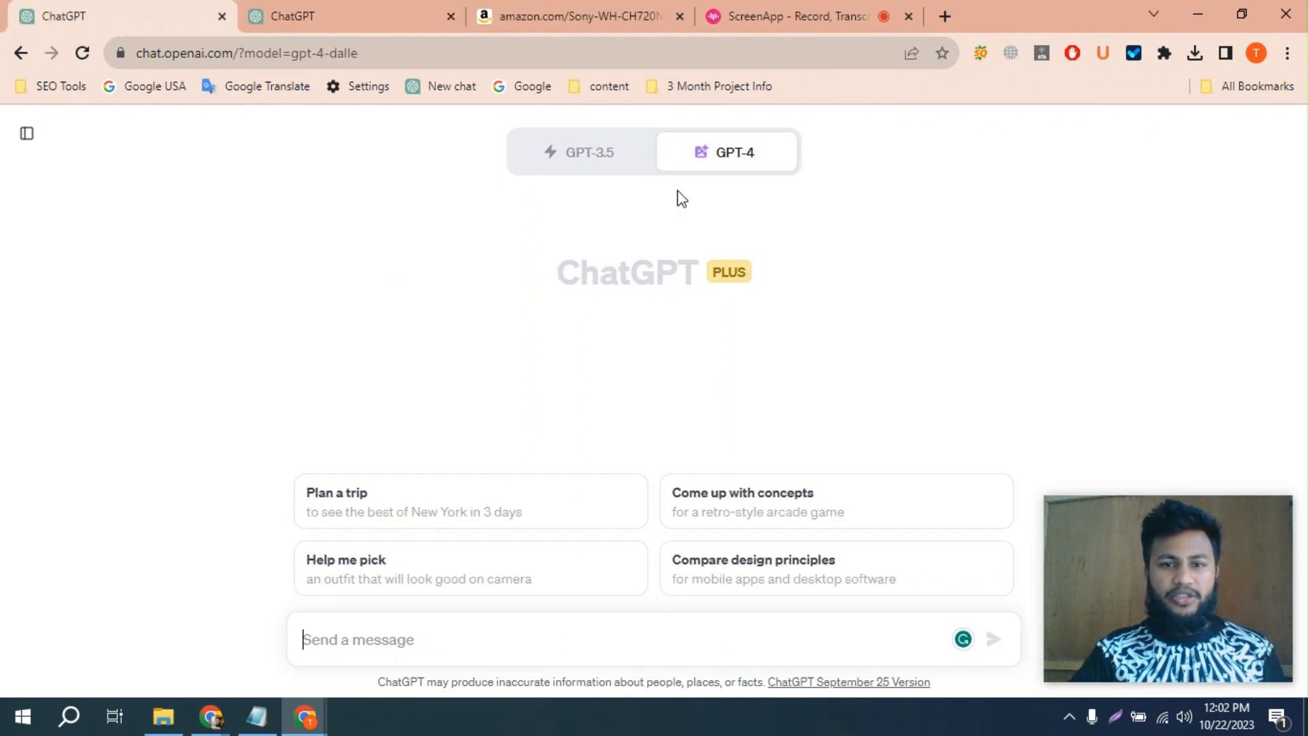
mouse_move(708, 153)
click(707, 546)
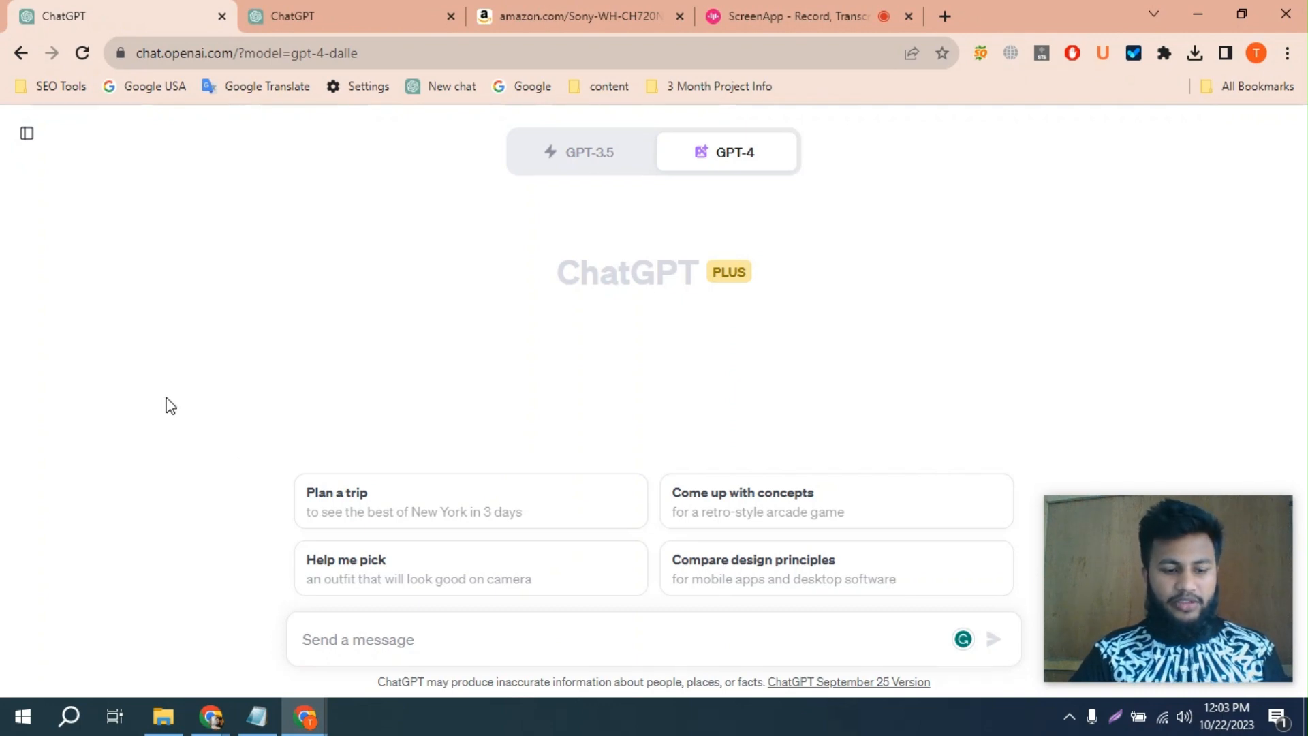
- Review the Sony WH-CH720N product image on Amazon and its saved copy in the Downloads folder
click(661, 9)
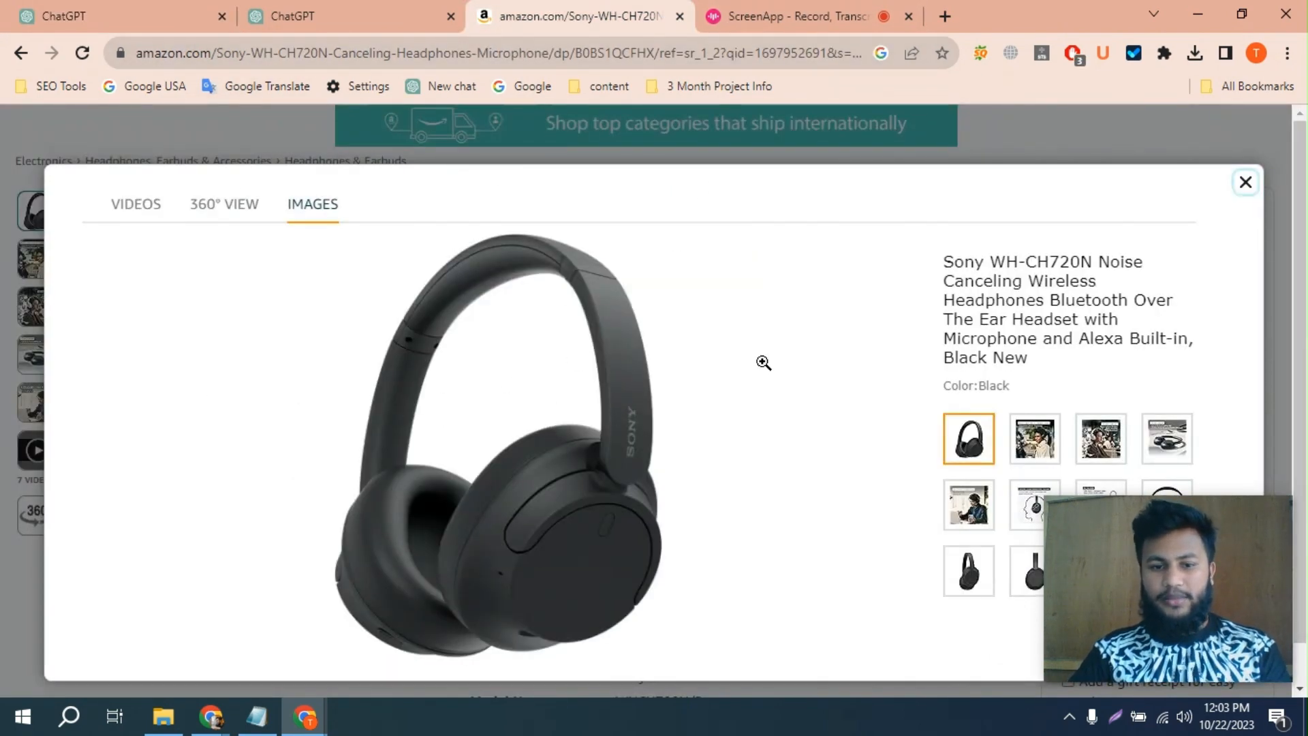
click(163, 716)
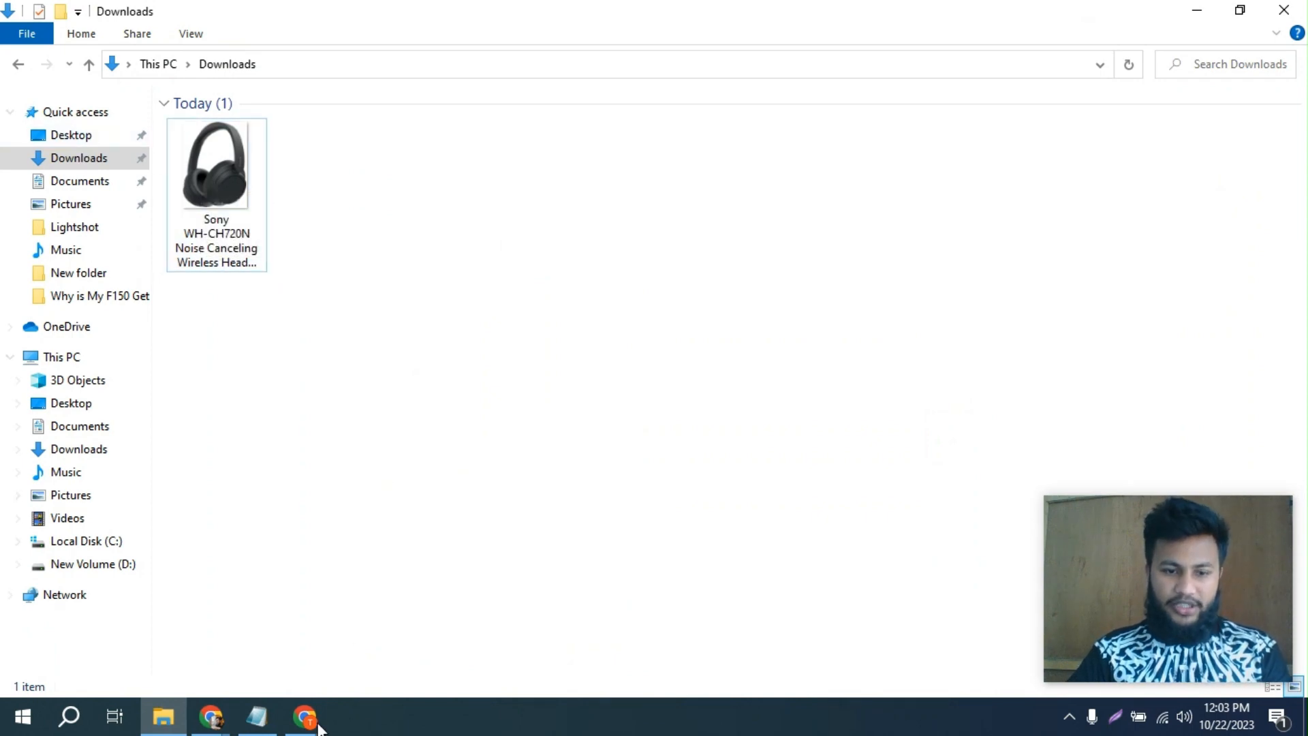
mouse_move(305, 716)
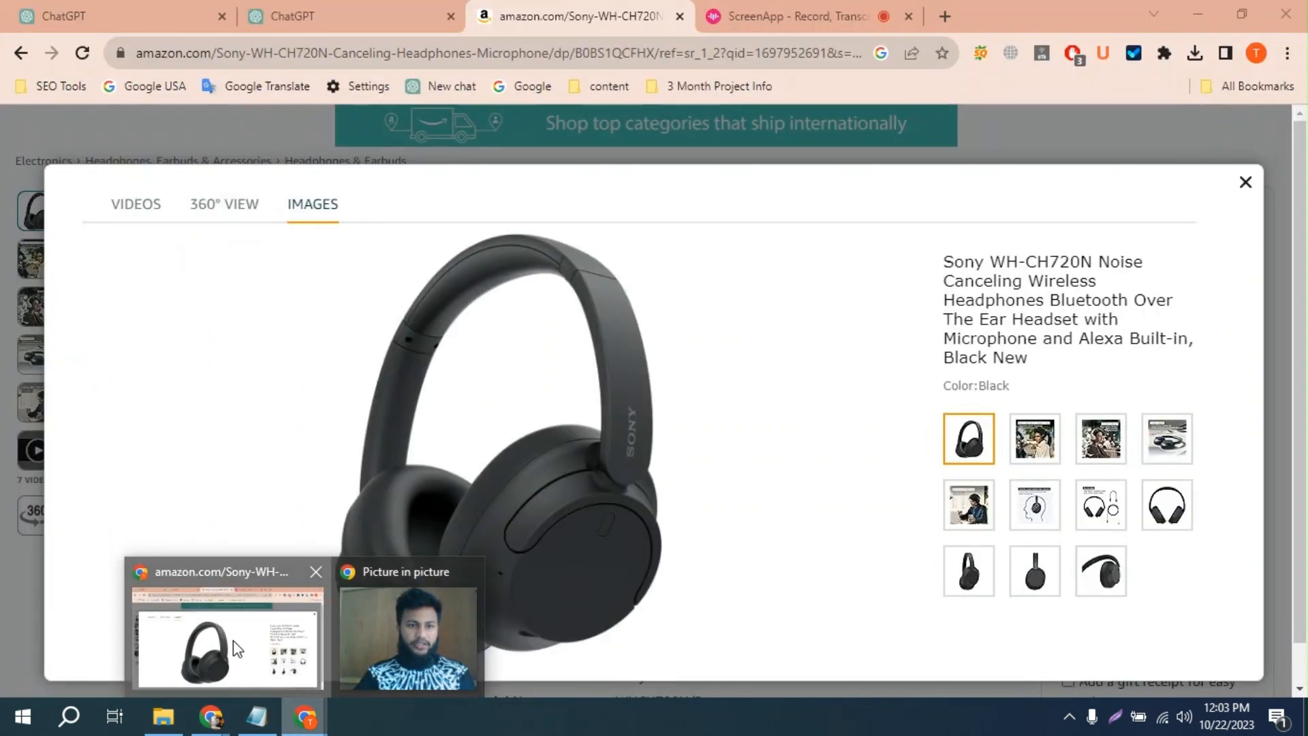
click(233, 640)
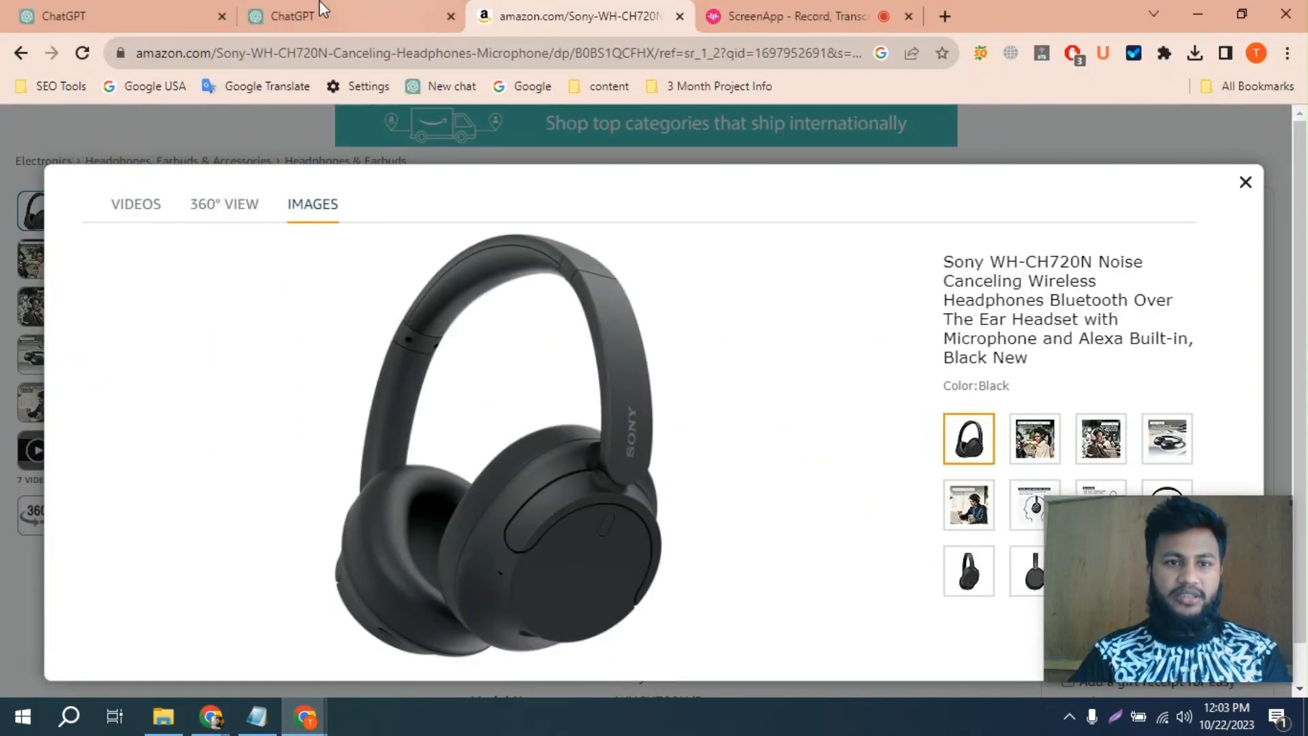
- Attach the Sony WH-CH720N headphone image from the Downloads folder to a message in the default GPT-4 chat
click(276, 13)
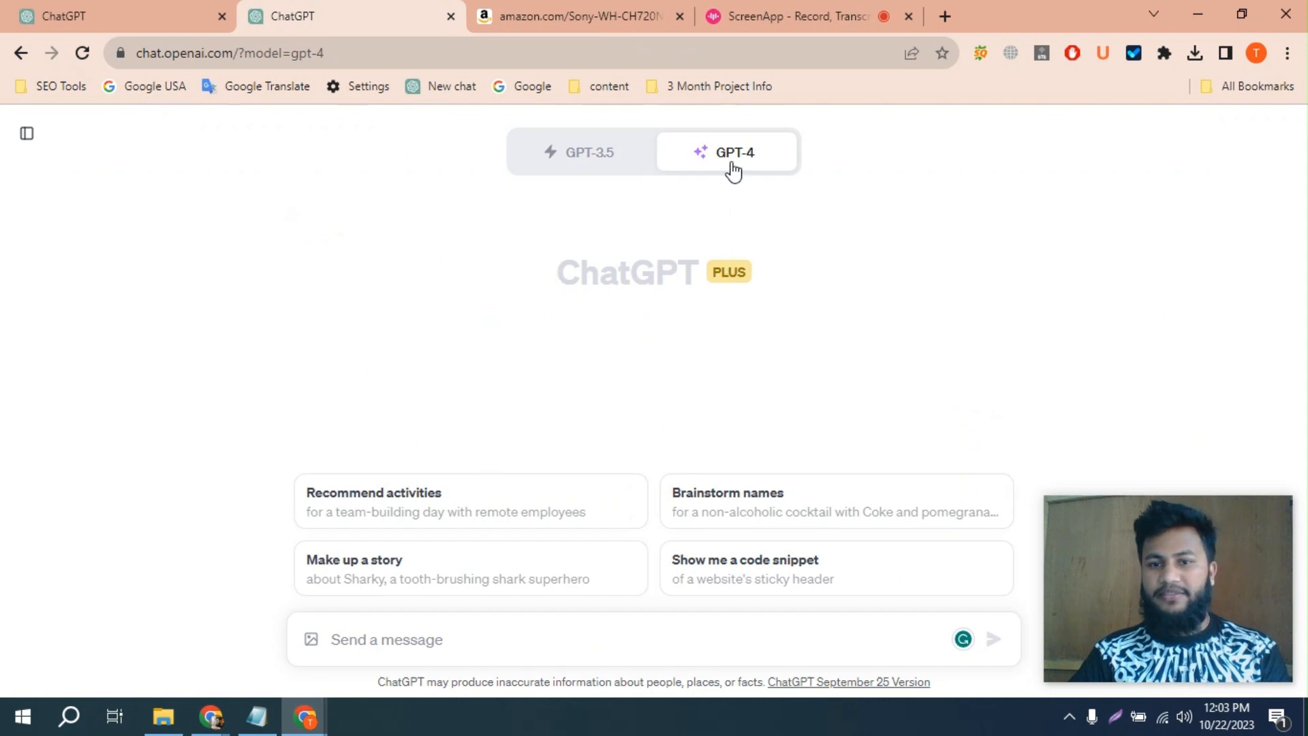
mouse_move(737, 168)
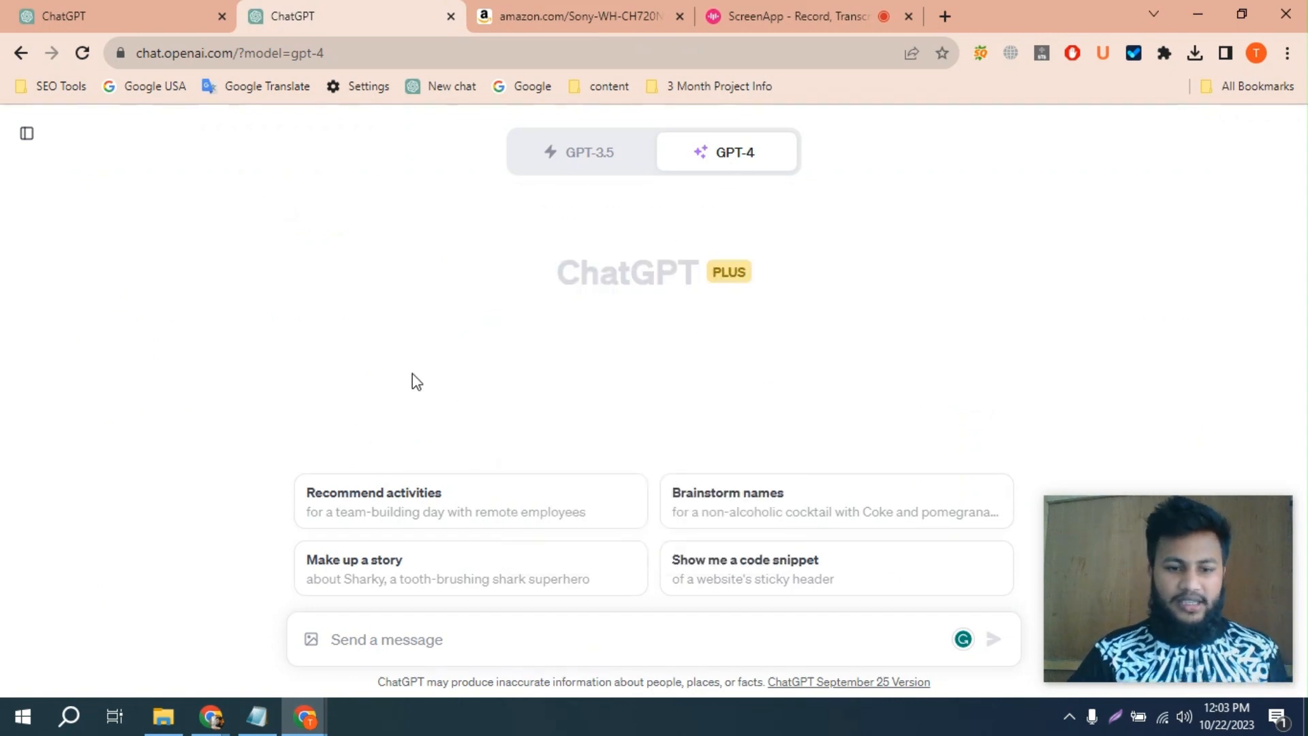
click(174, 712)
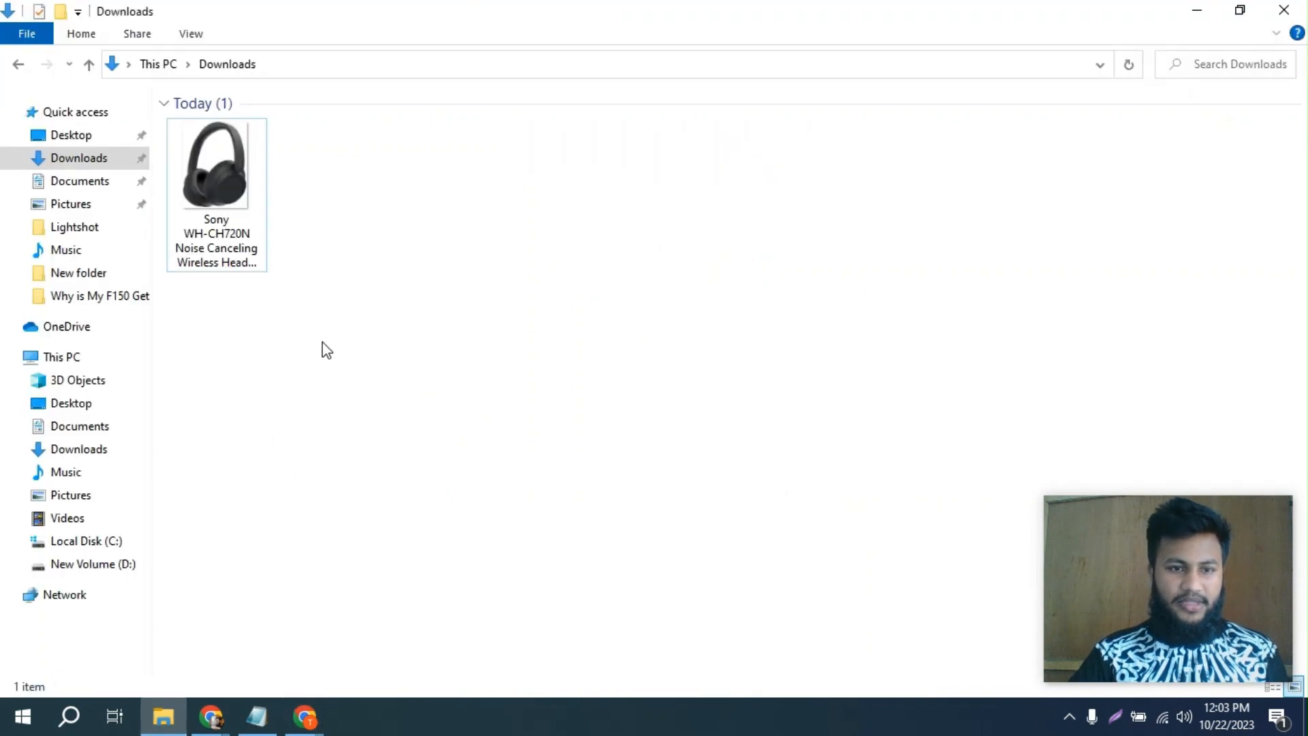
drag(201, 214, 754, 461)
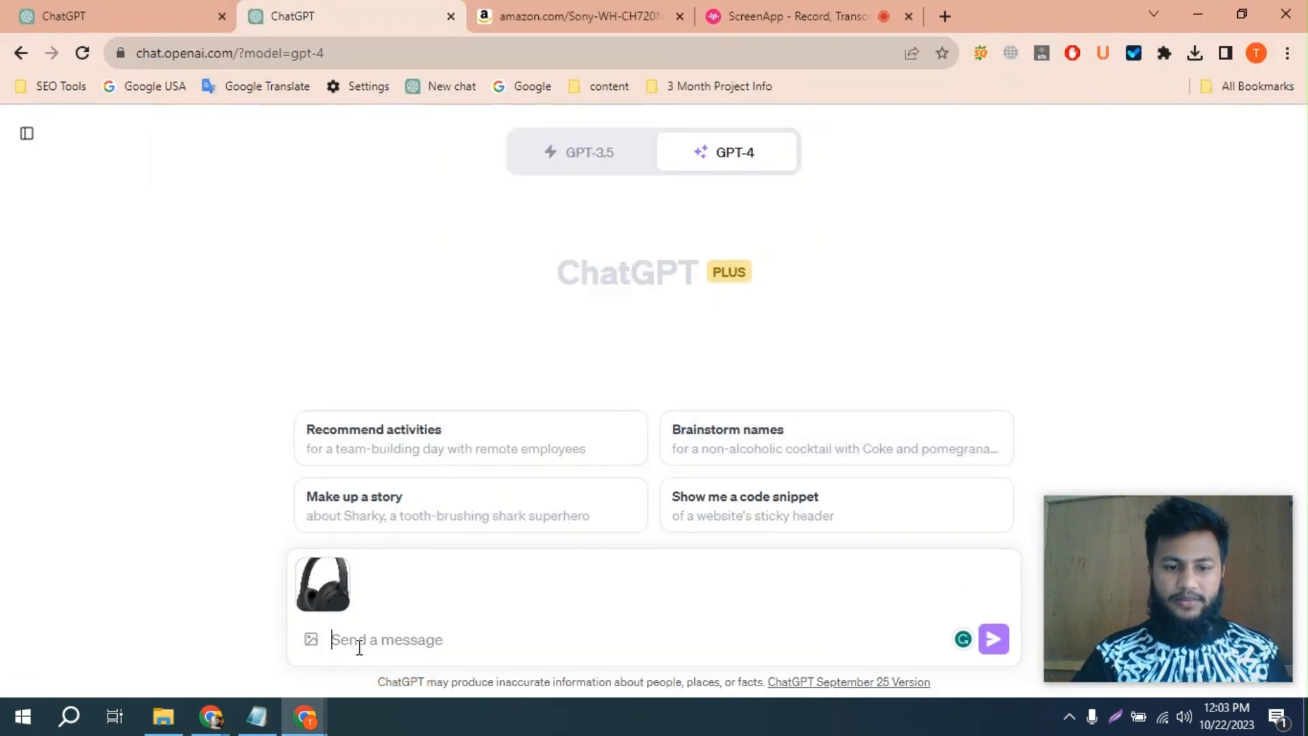
- Copy the full request for a detailed DALL-E 3 headphone prompt from the Notepad note into the GPT-4 message beside the attached image
click(257, 716)
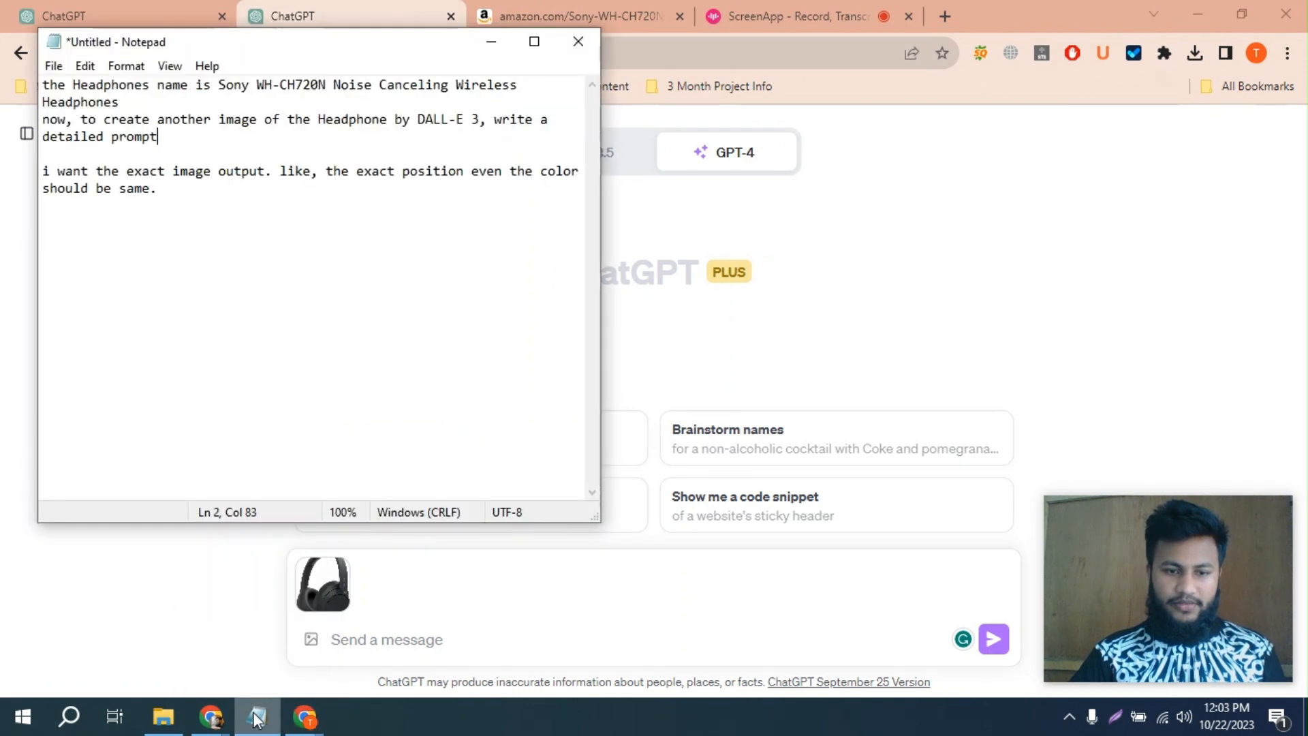
drag(181, 194, 47, 87)
right_click(91, 117)
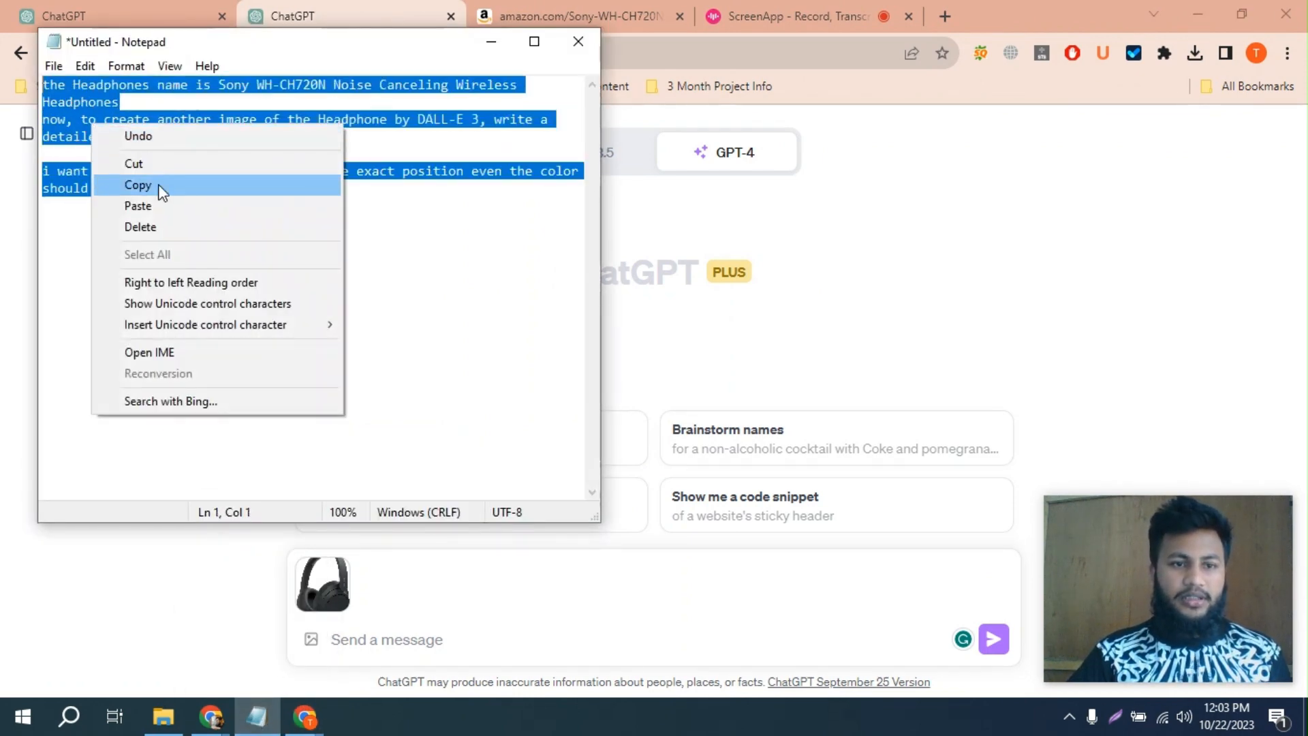
click(158, 185)
click(436, 634)
key(ctrl+v)
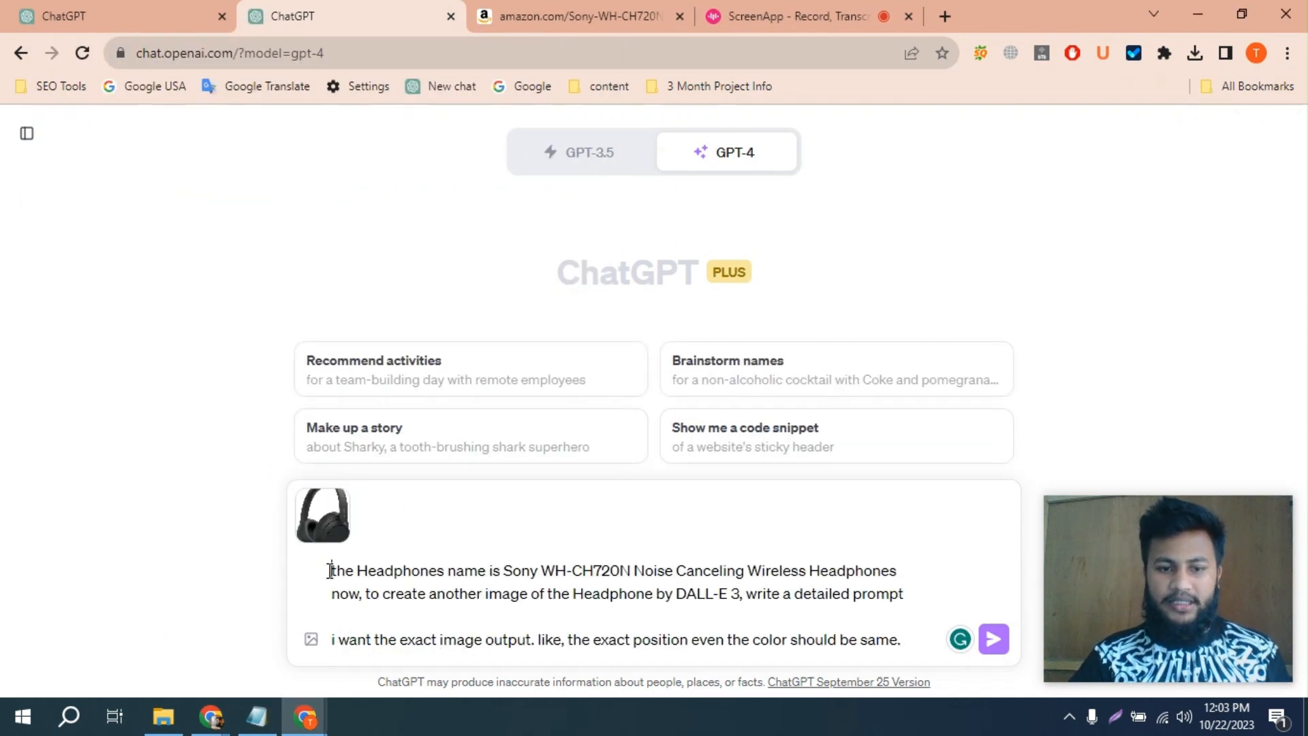
drag(343, 570, 686, 581)
click(500, 569)
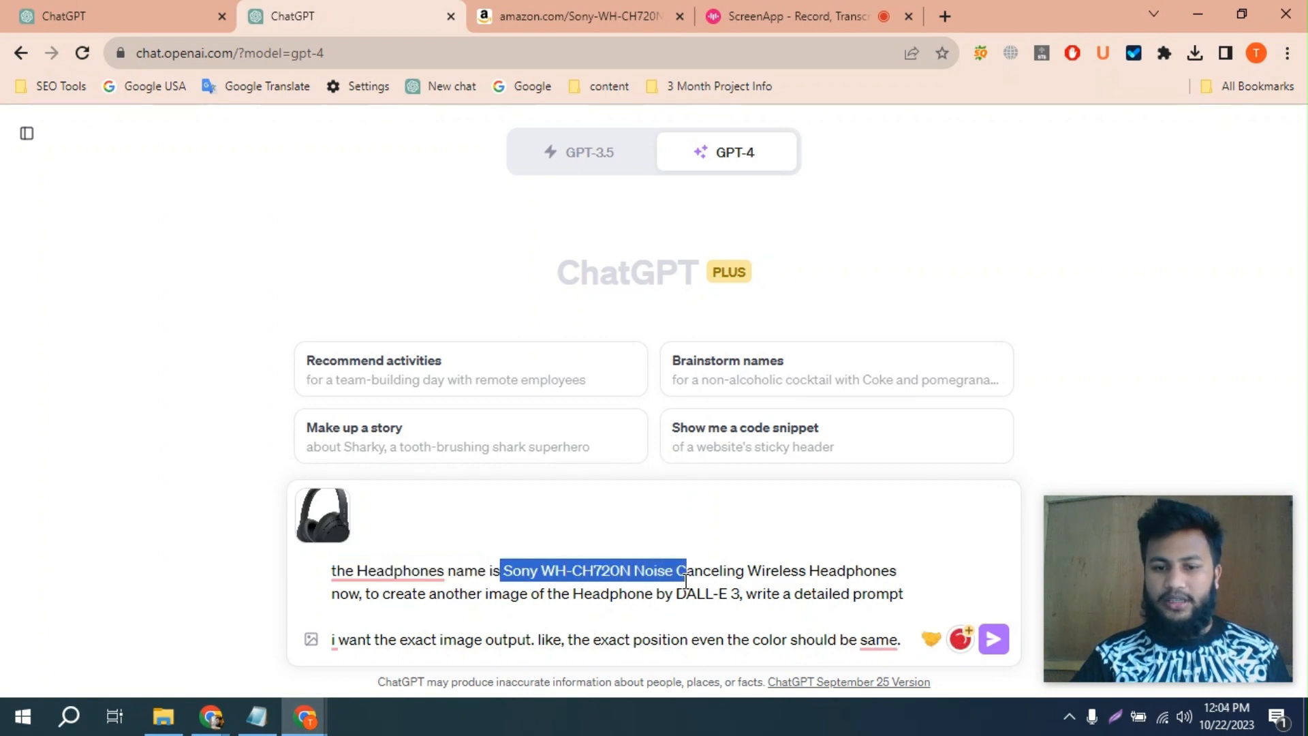
click(686, 580)
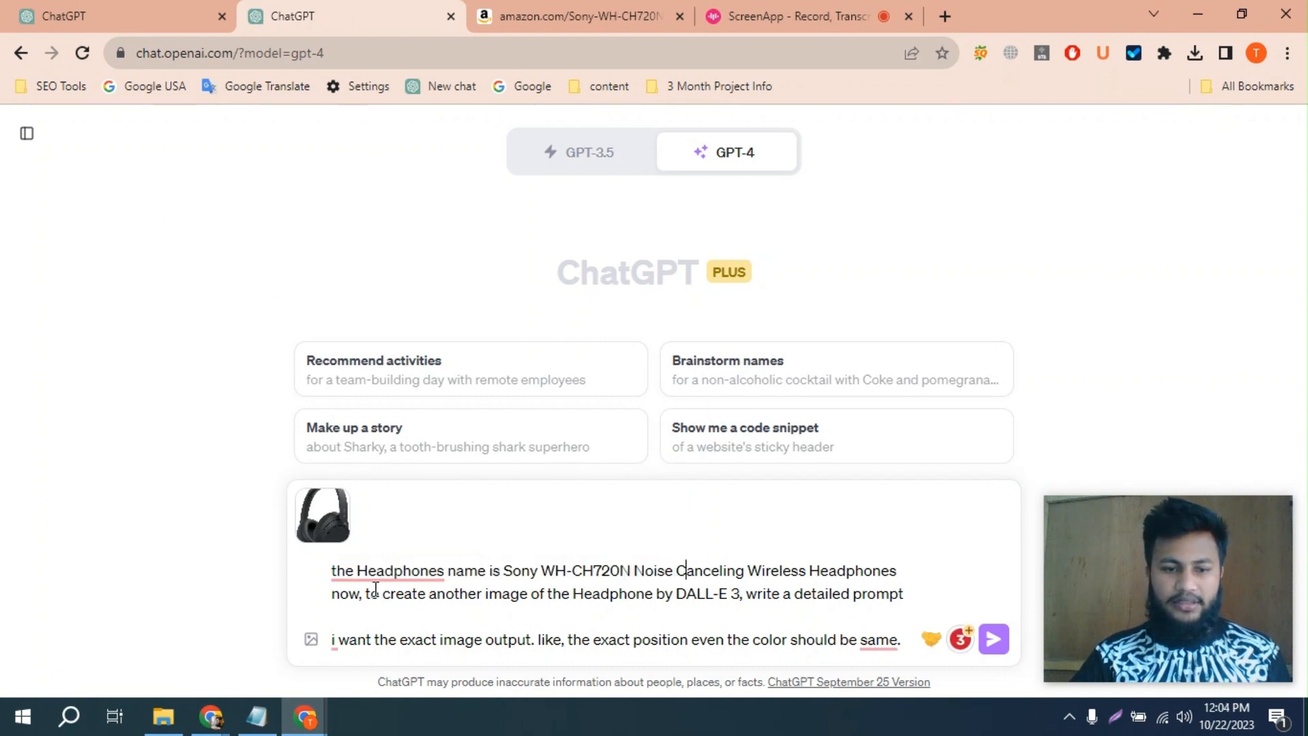
drag(366, 597, 581, 599)
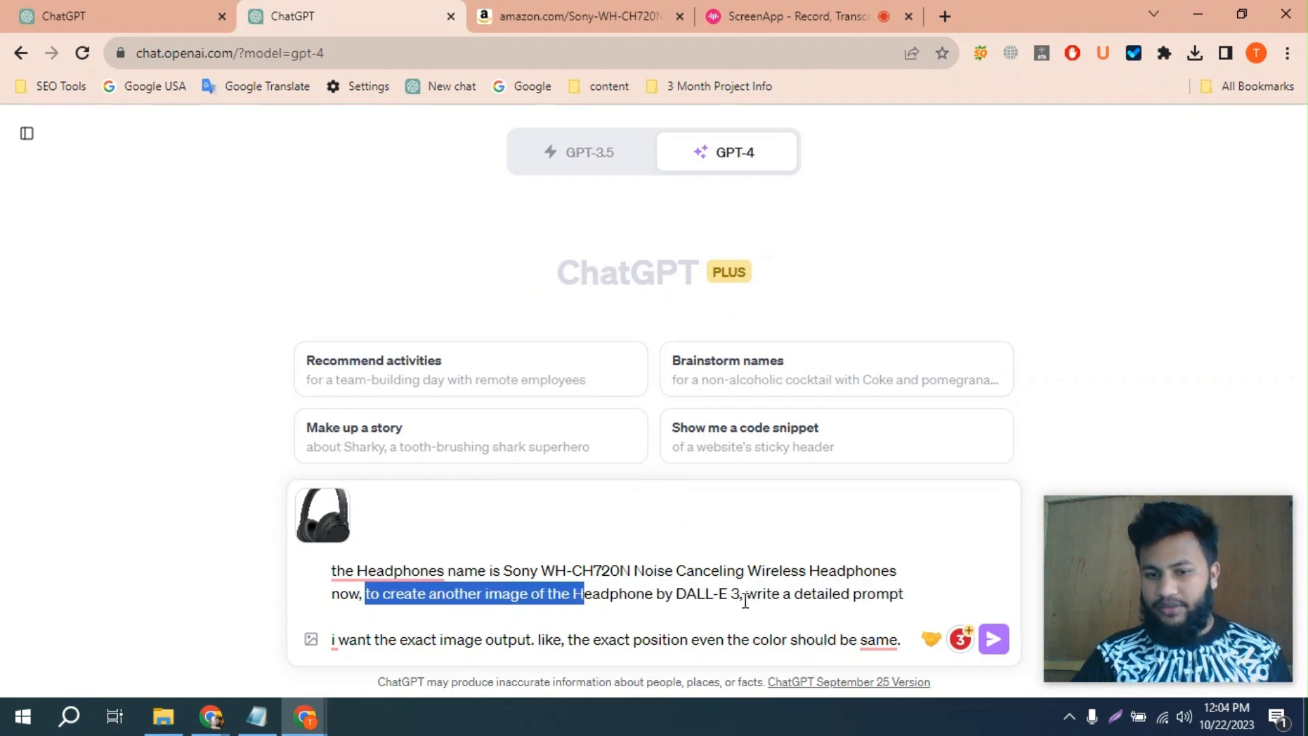
click(917, 603)
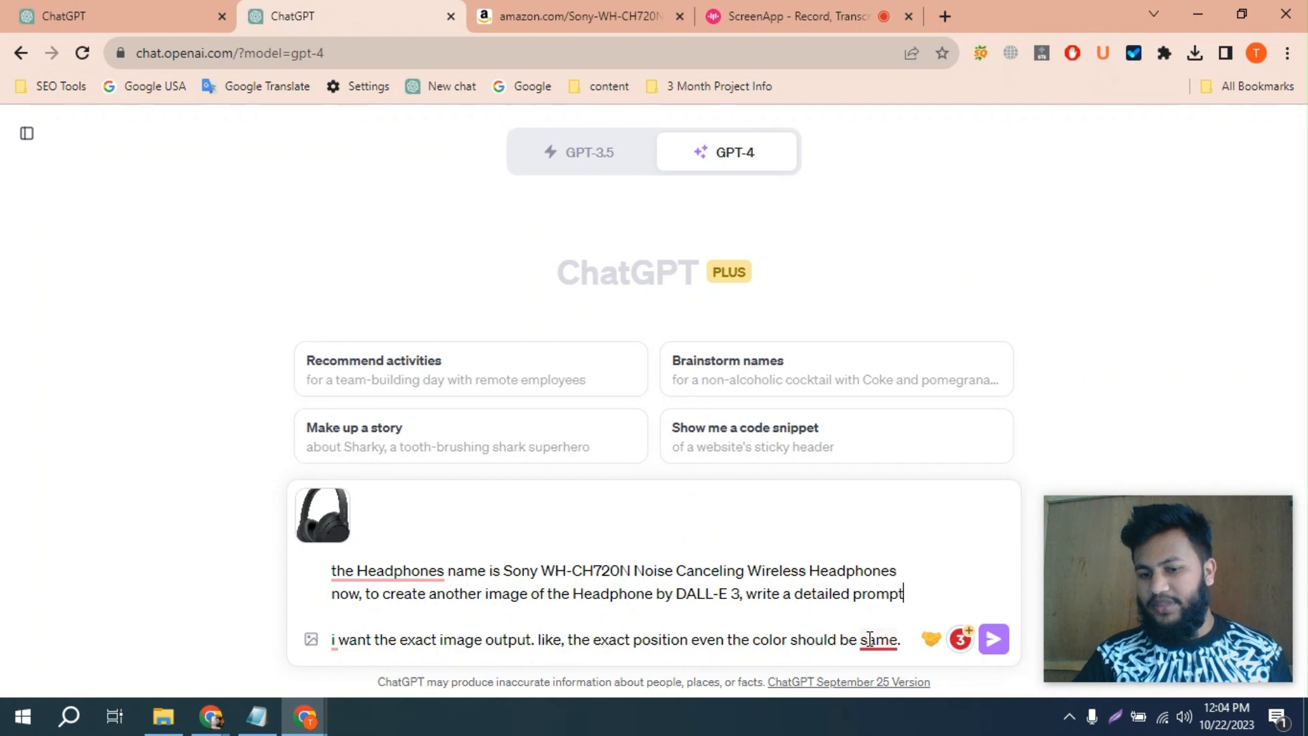
- Accept the article correction so the request ends with "should be the same", and send the message with the image
mouse_move(877, 639)
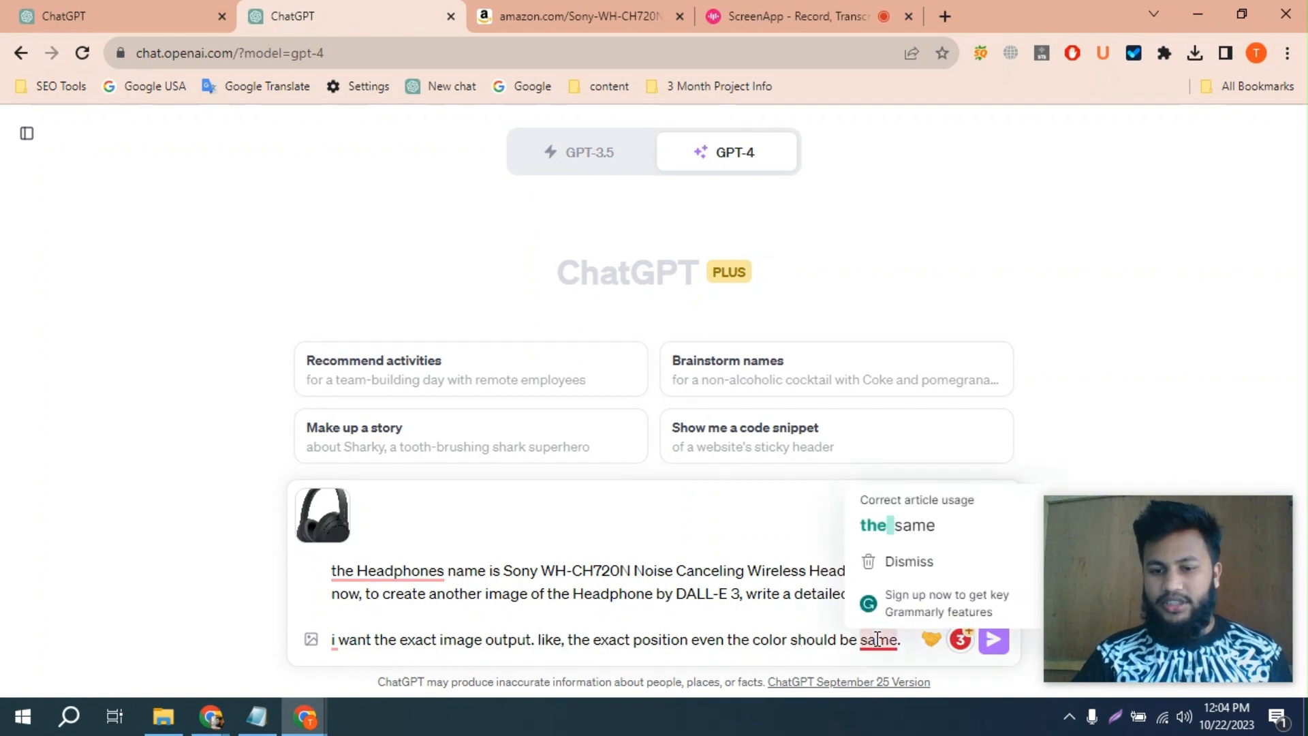
click(905, 523)
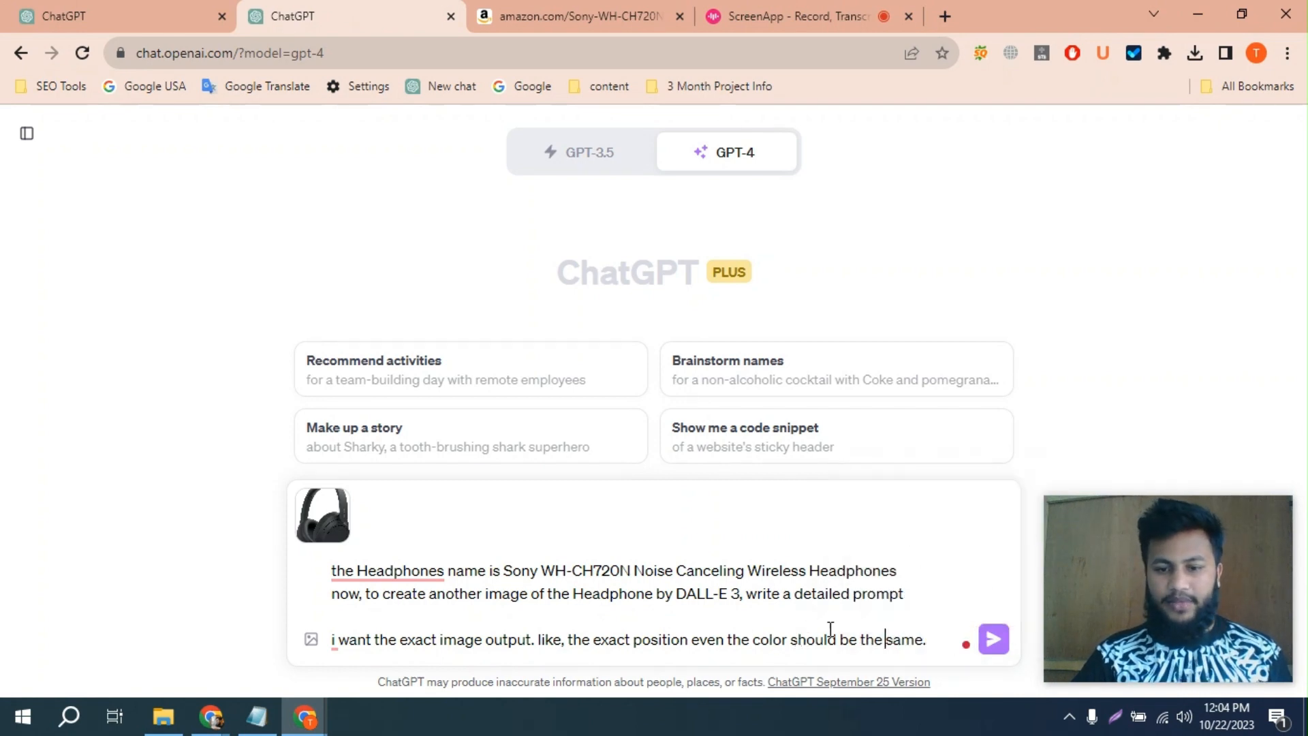
click(994, 639)
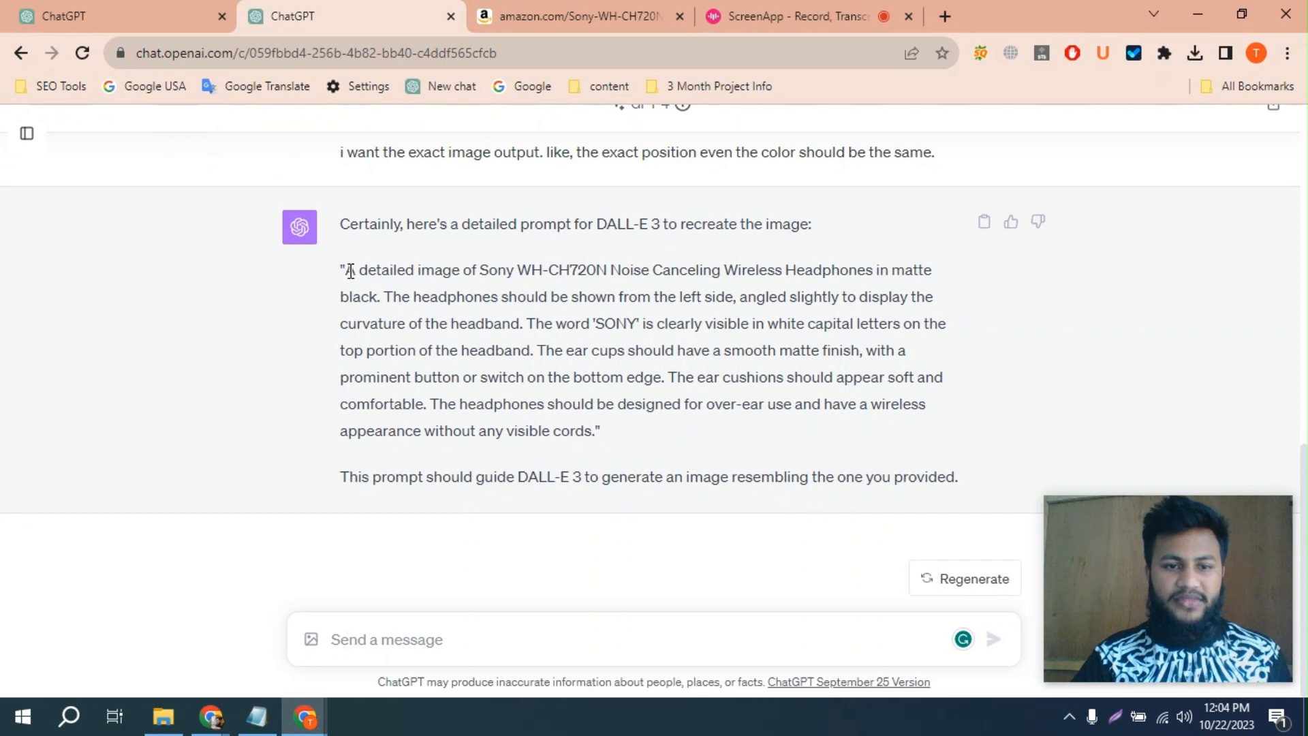
- Copy the quoted DALL-E 3 prompt describing the Sony WH-CH720N headphones from the GPT-4 reply
scroll(350, 271, up, 7)
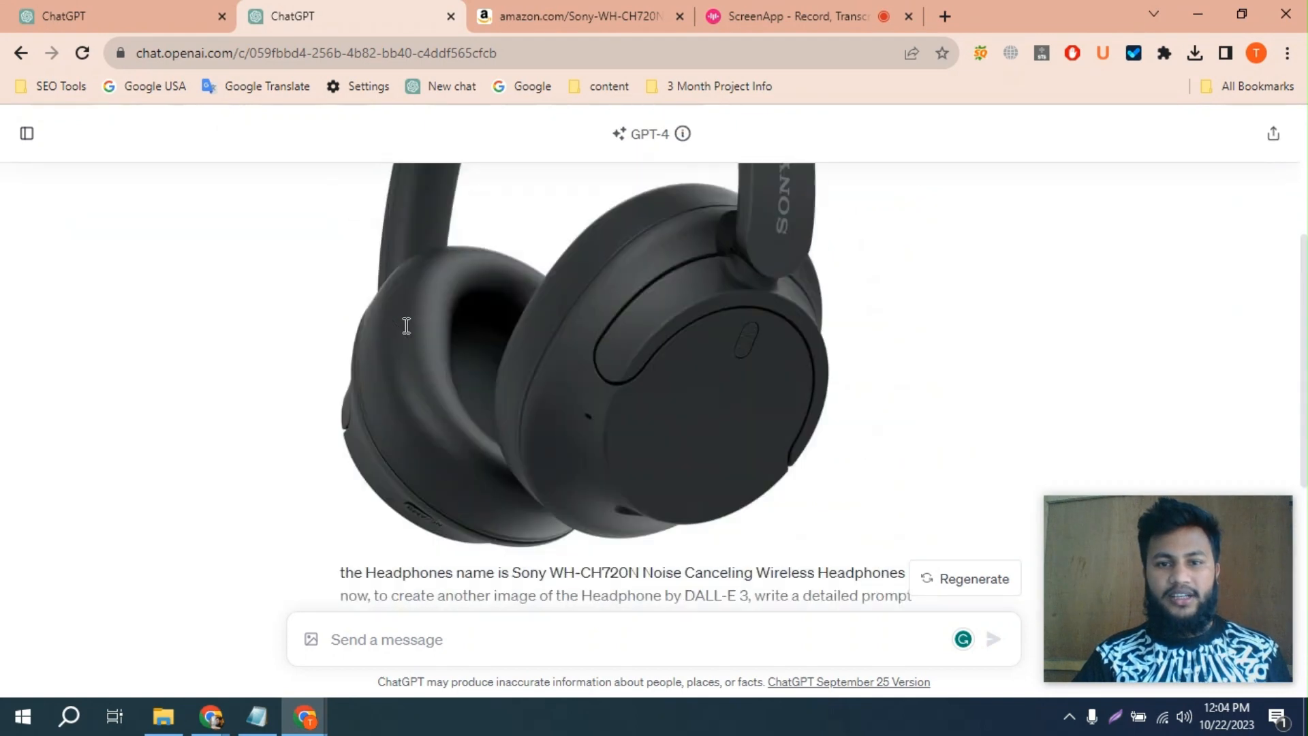
scroll(375, 418, down, 6)
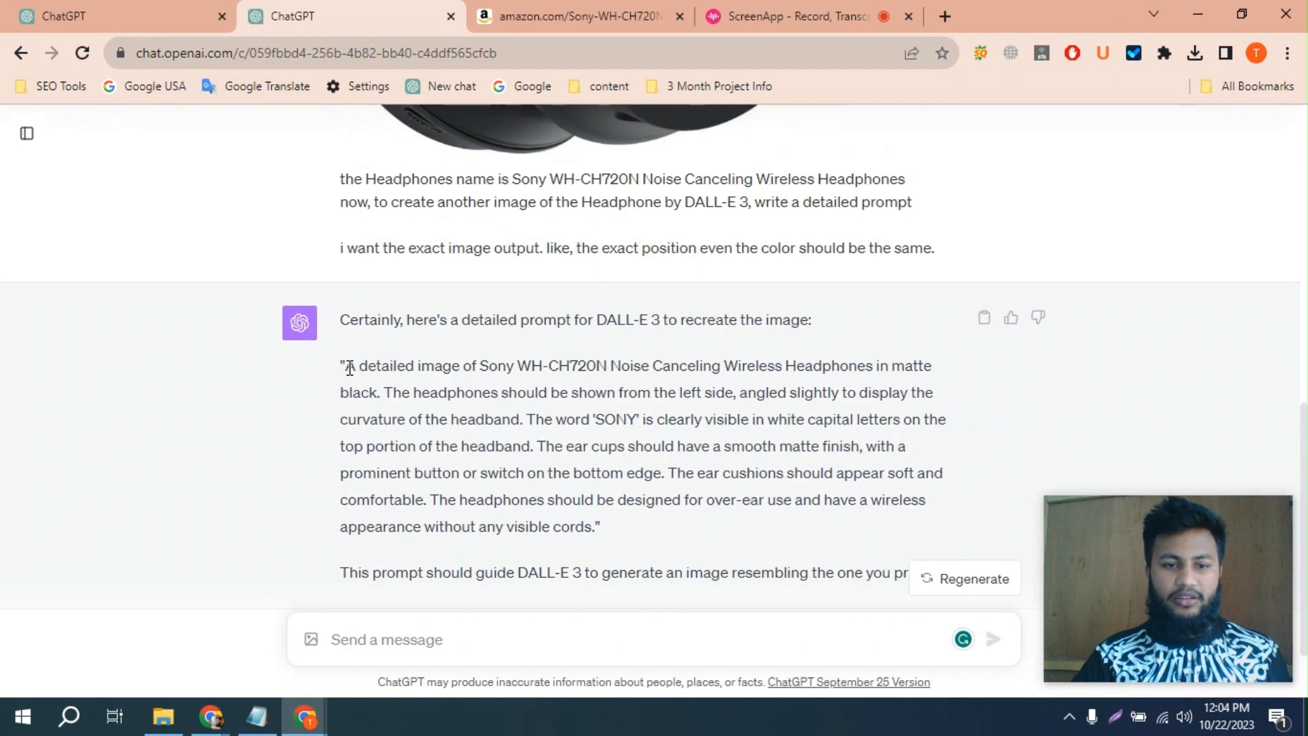
drag(350, 368, 601, 530)
right_click(493, 411)
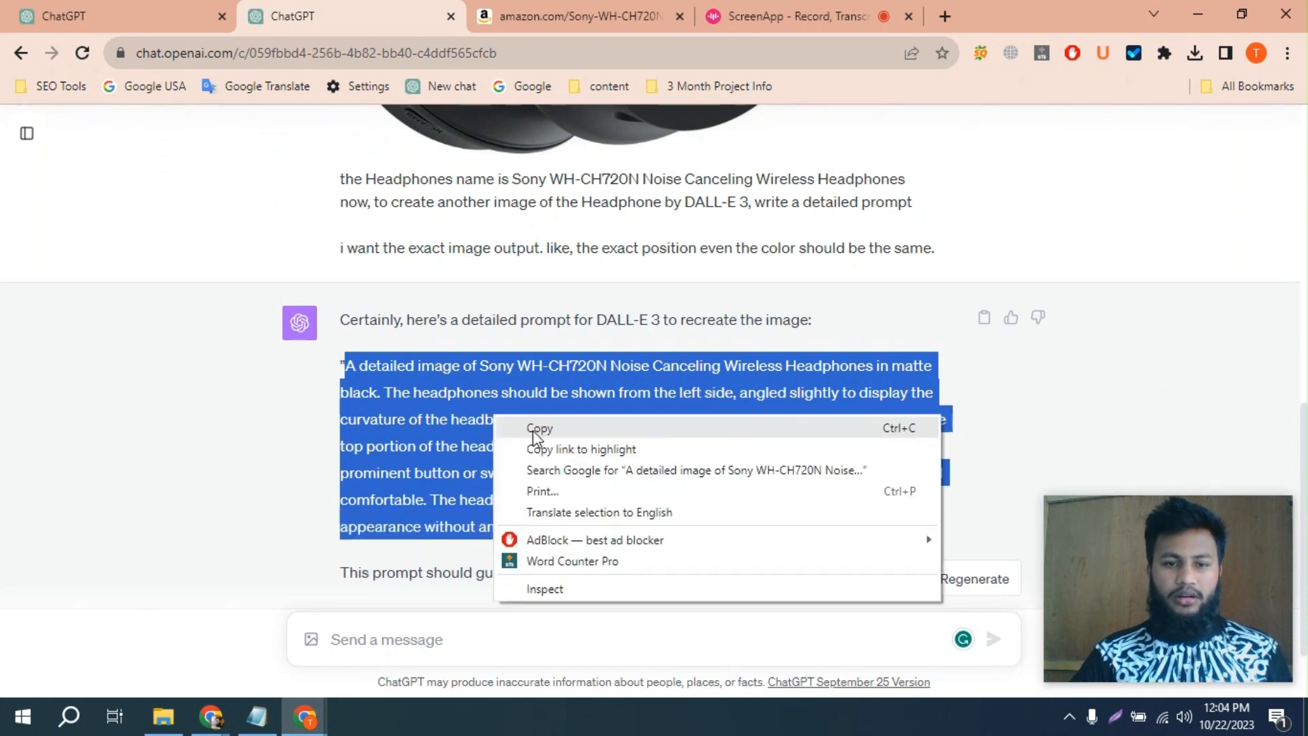
click(533, 431)
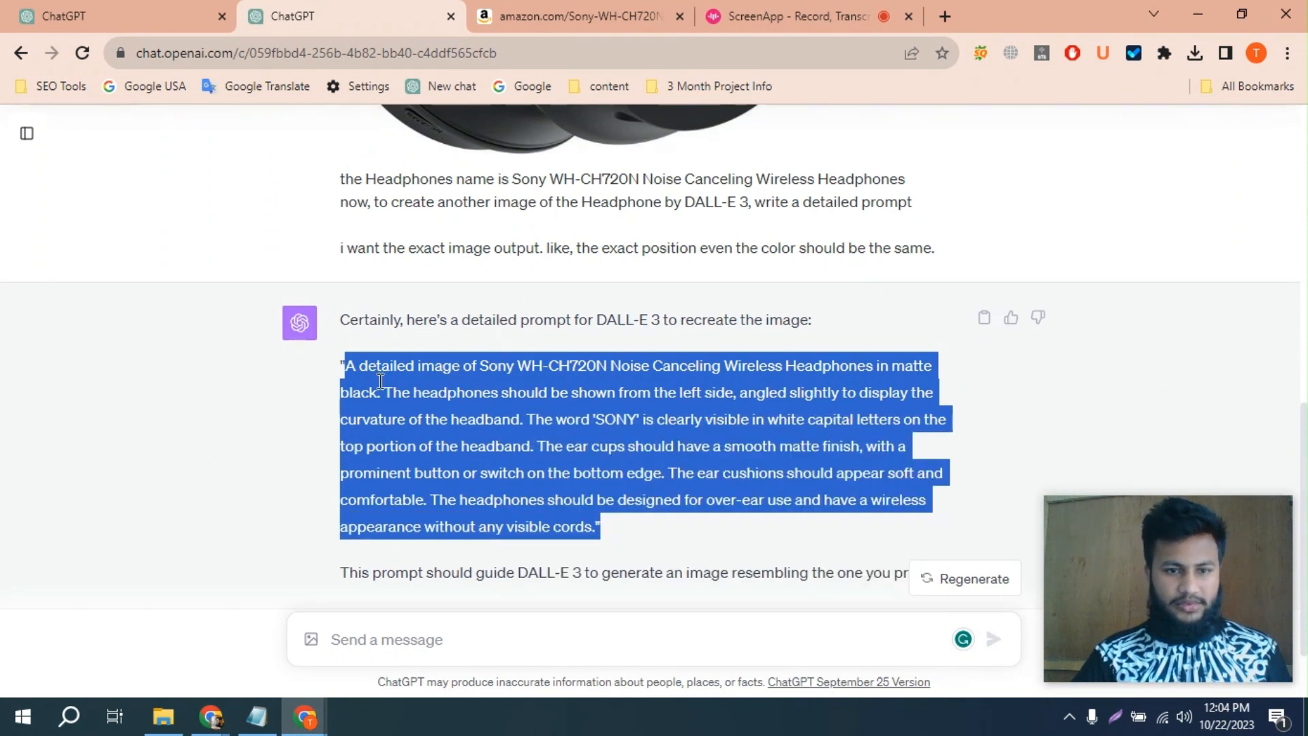
- Paste the copied headphone prompt into the separate DALL-E 3 chat and submit it to generate images
scroll(502, 393, up, 6)
scroll(518, 417, down, 5)
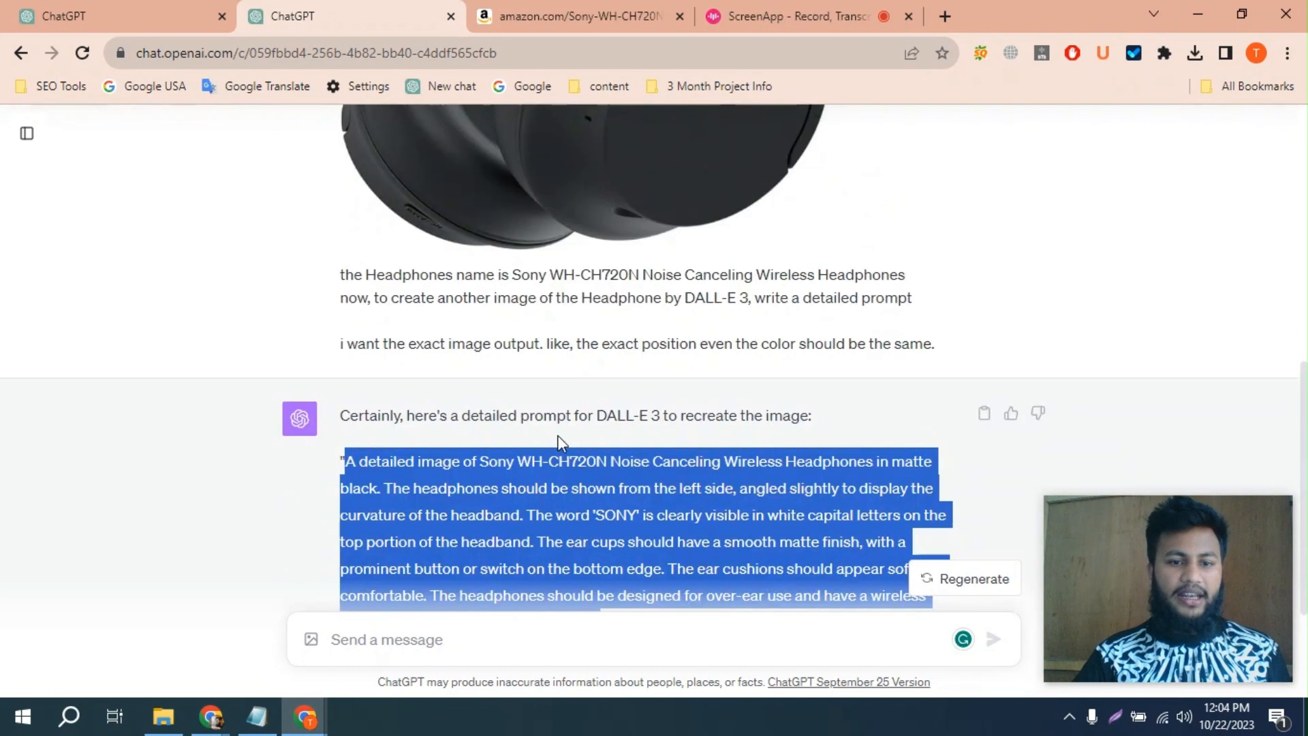
click(17, 10)
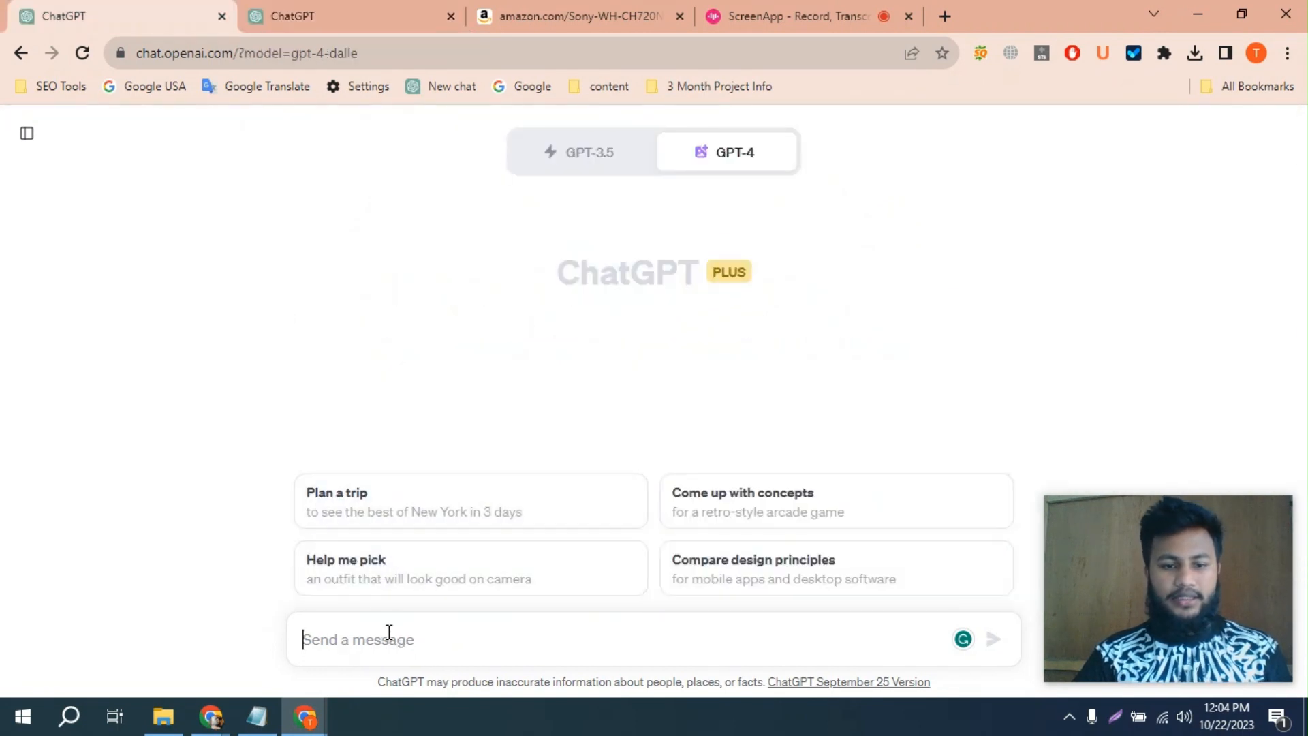
click(462, 638)
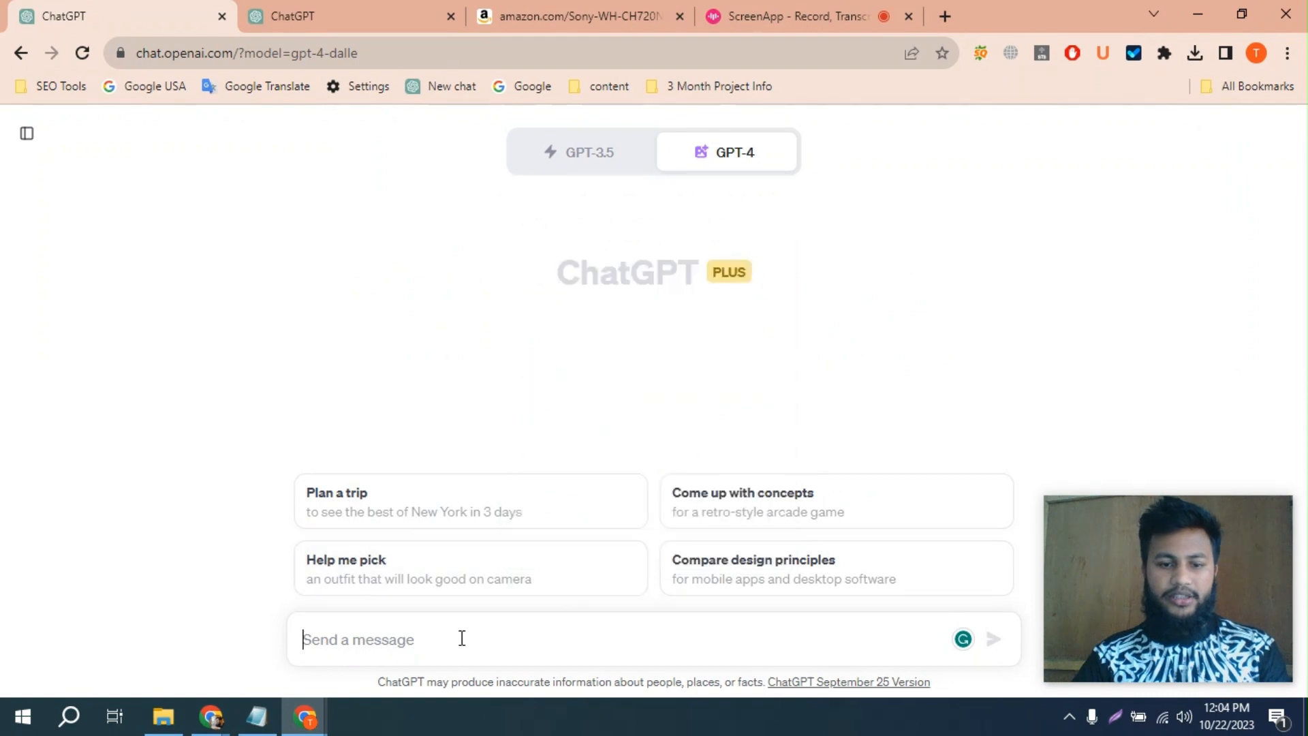
key(ctrl+v)
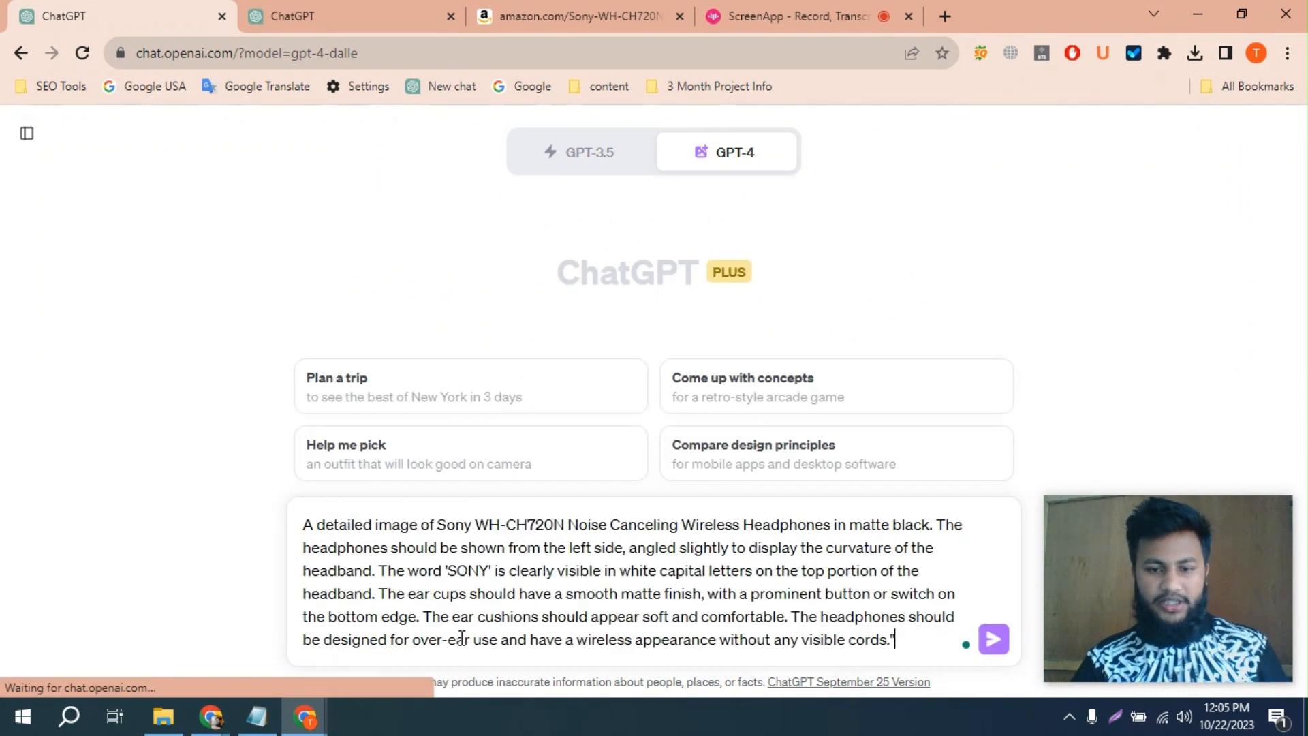
click(991, 635)
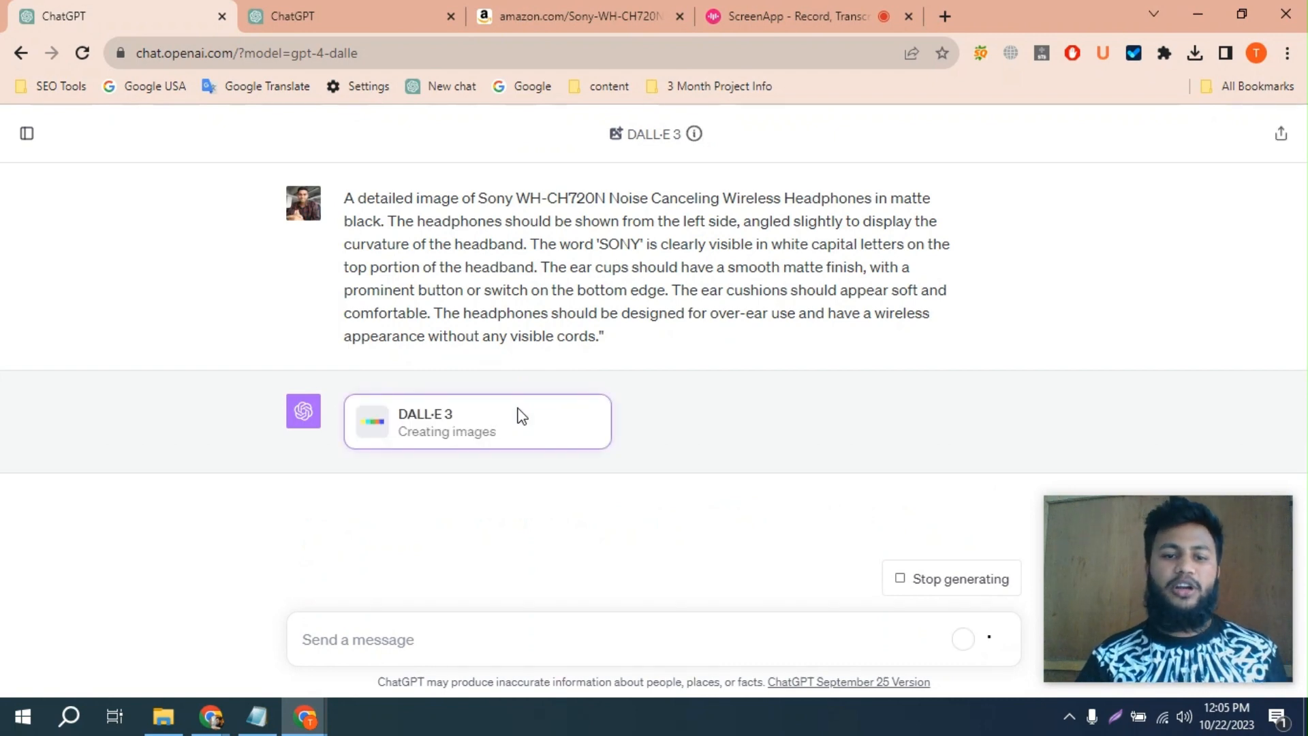
- Look at the original headphone photo in the GPT-4 chat, and return to the DALL-E 3 chat to review the generated images
click(285, 15)
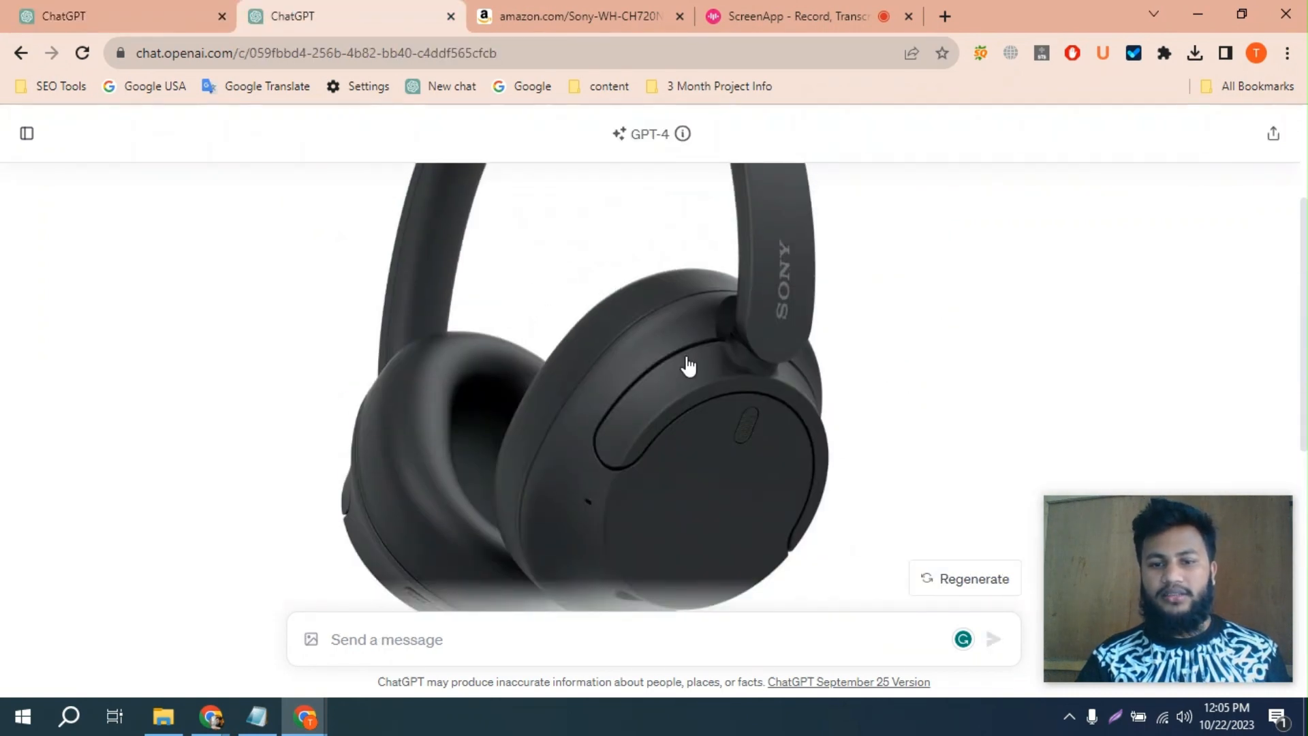
click(170, 15)
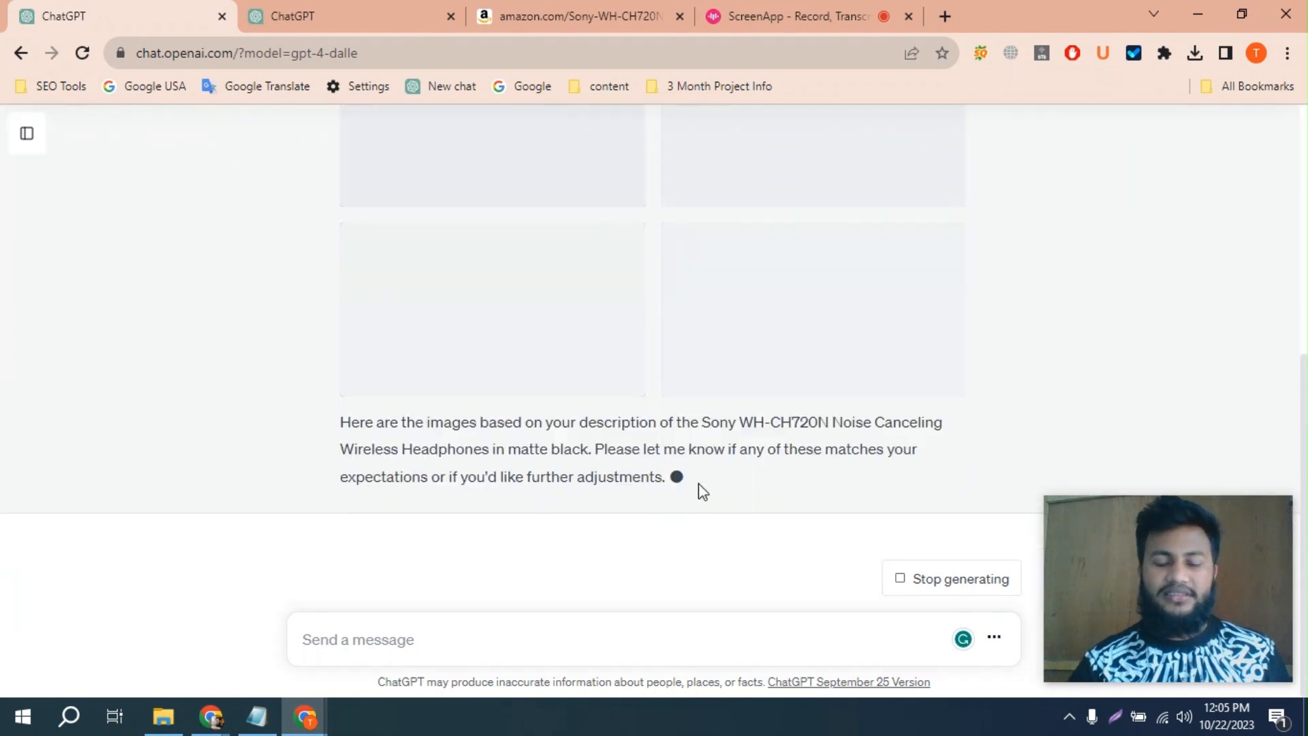
scroll(698, 485, up, 5)
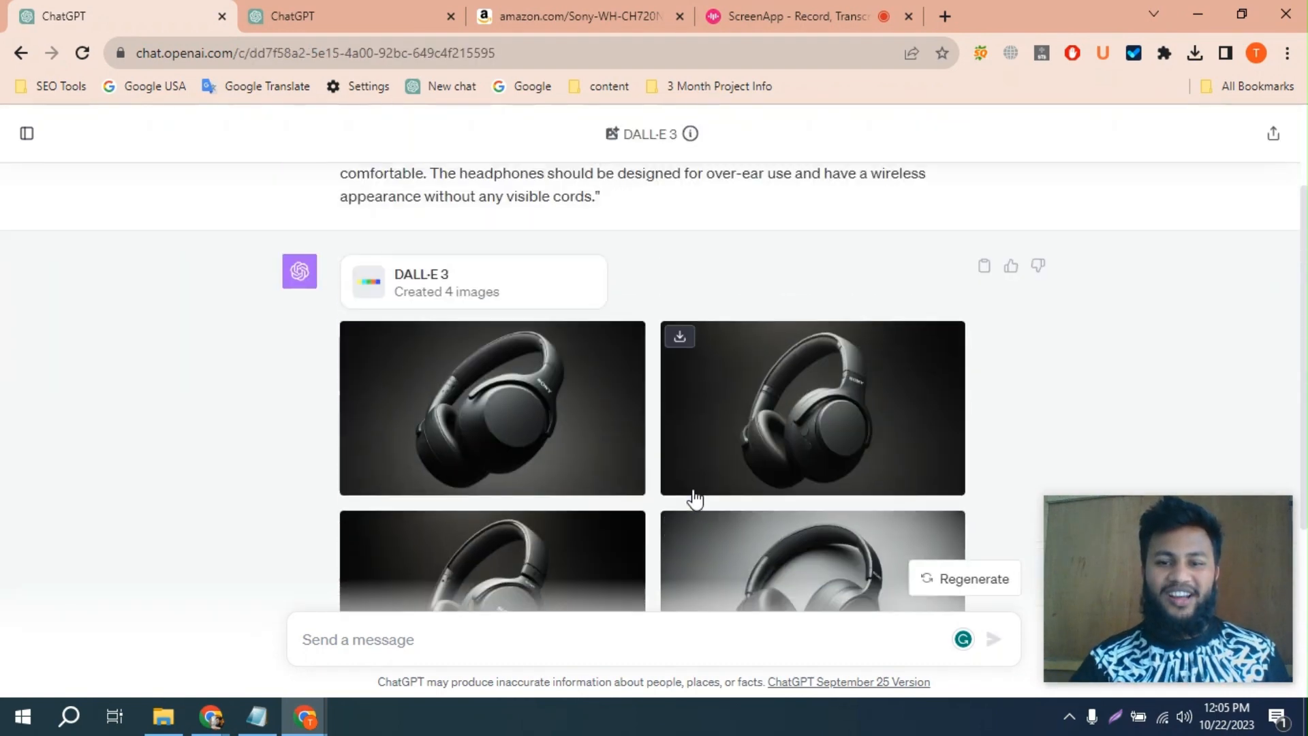
scroll(350, 444, down, 3)
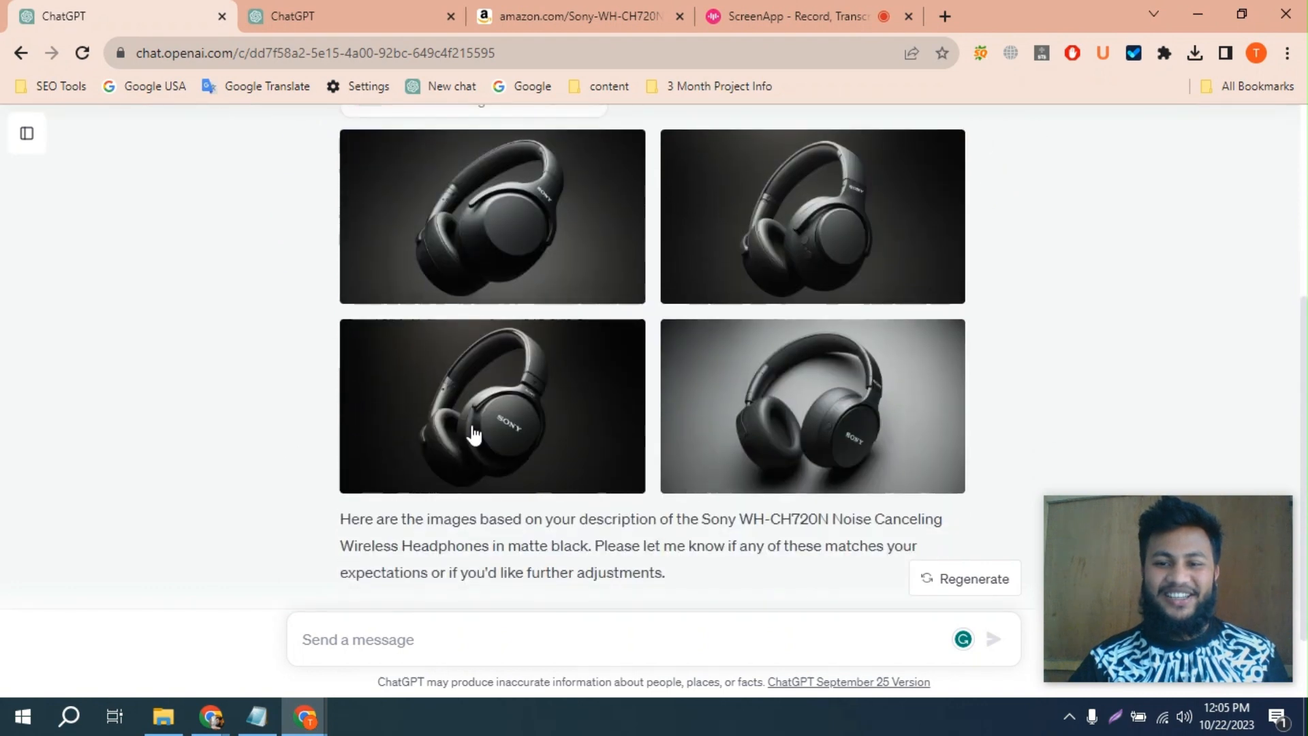
- Enlarge the first generated headphone image and compare it with the other generated versions, ending back on the first one
click(545, 278)
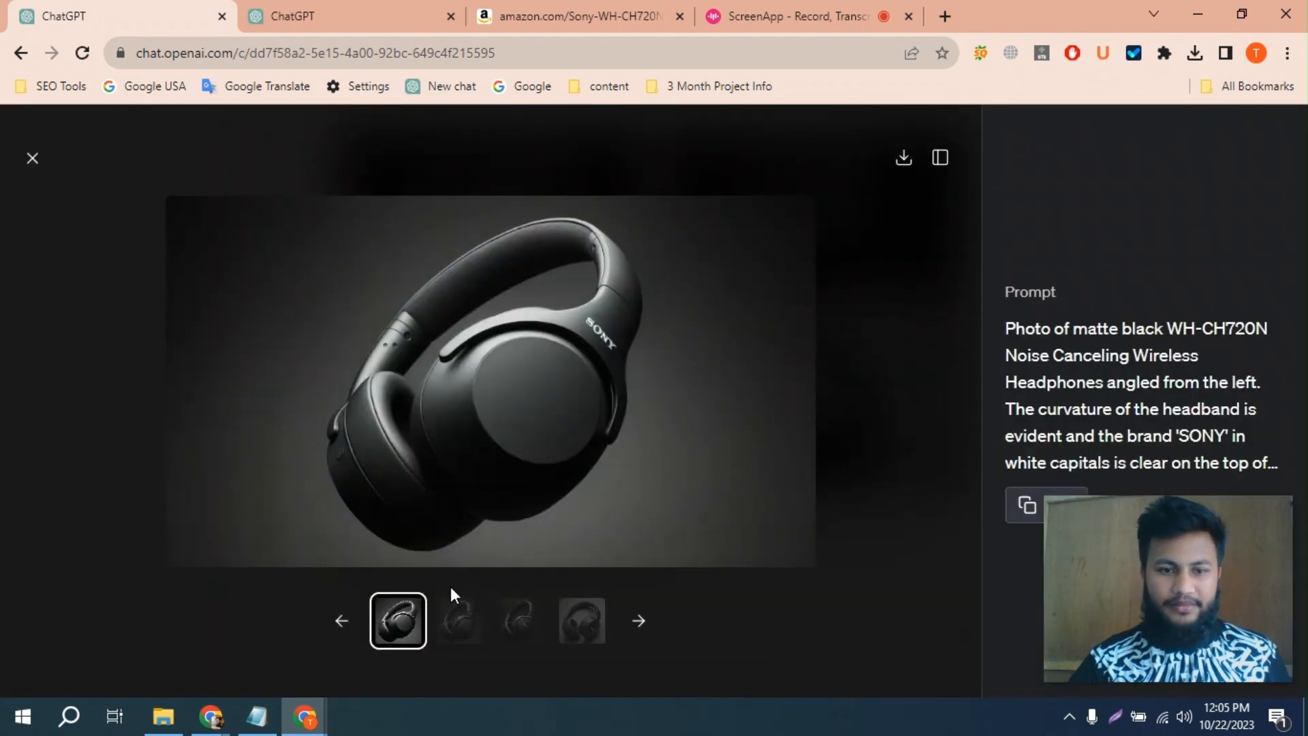
click(470, 641)
click(517, 623)
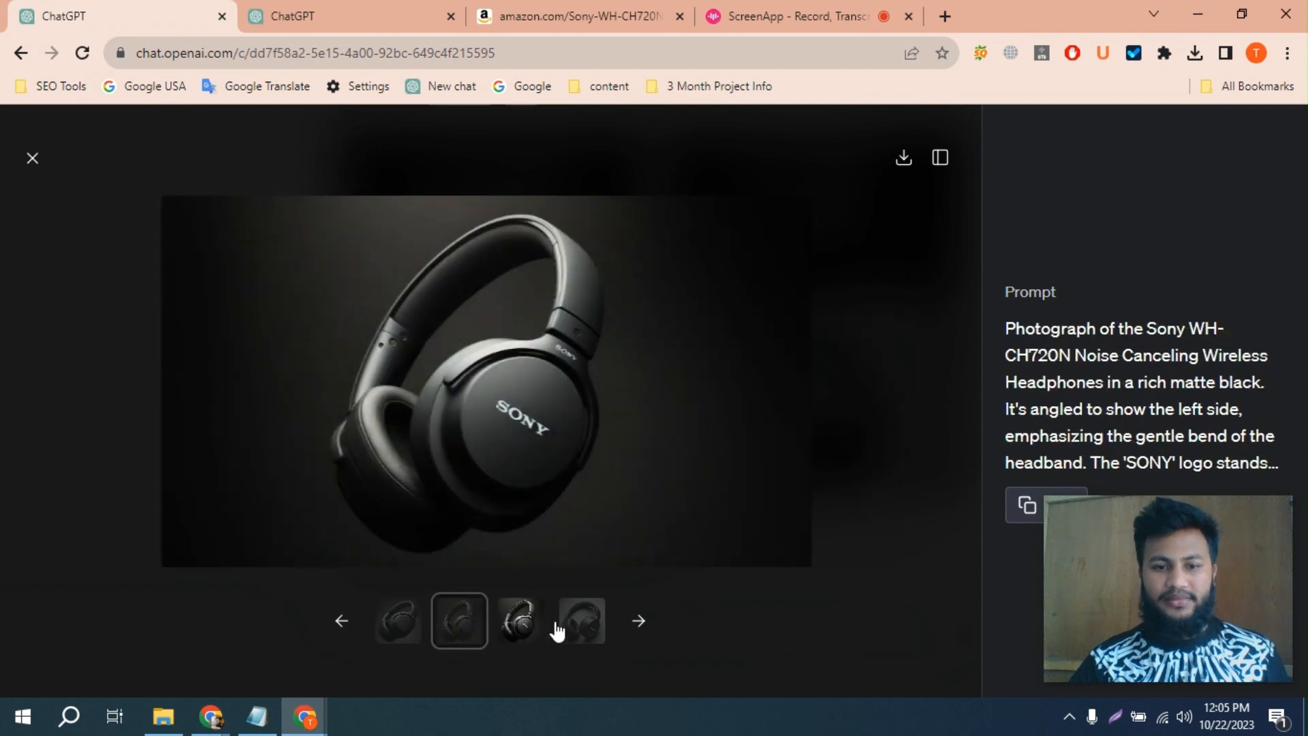
click(579, 622)
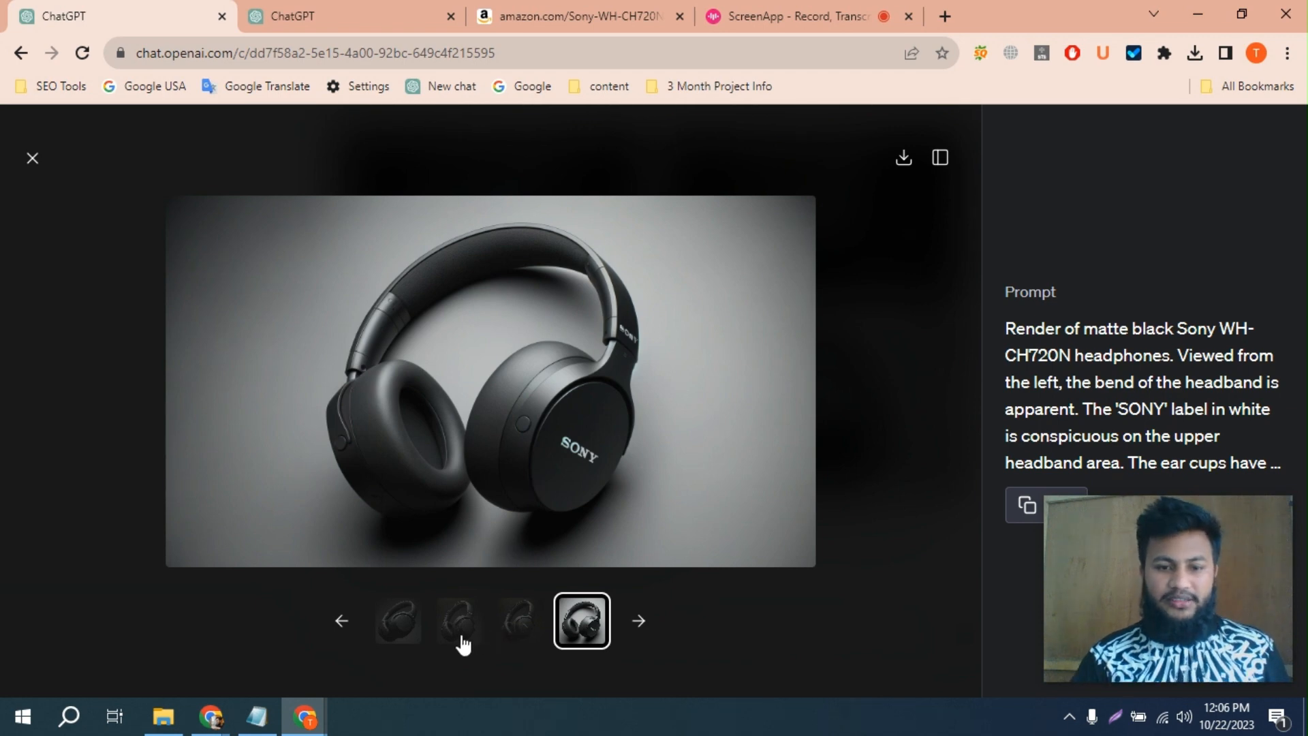
click(518, 639)
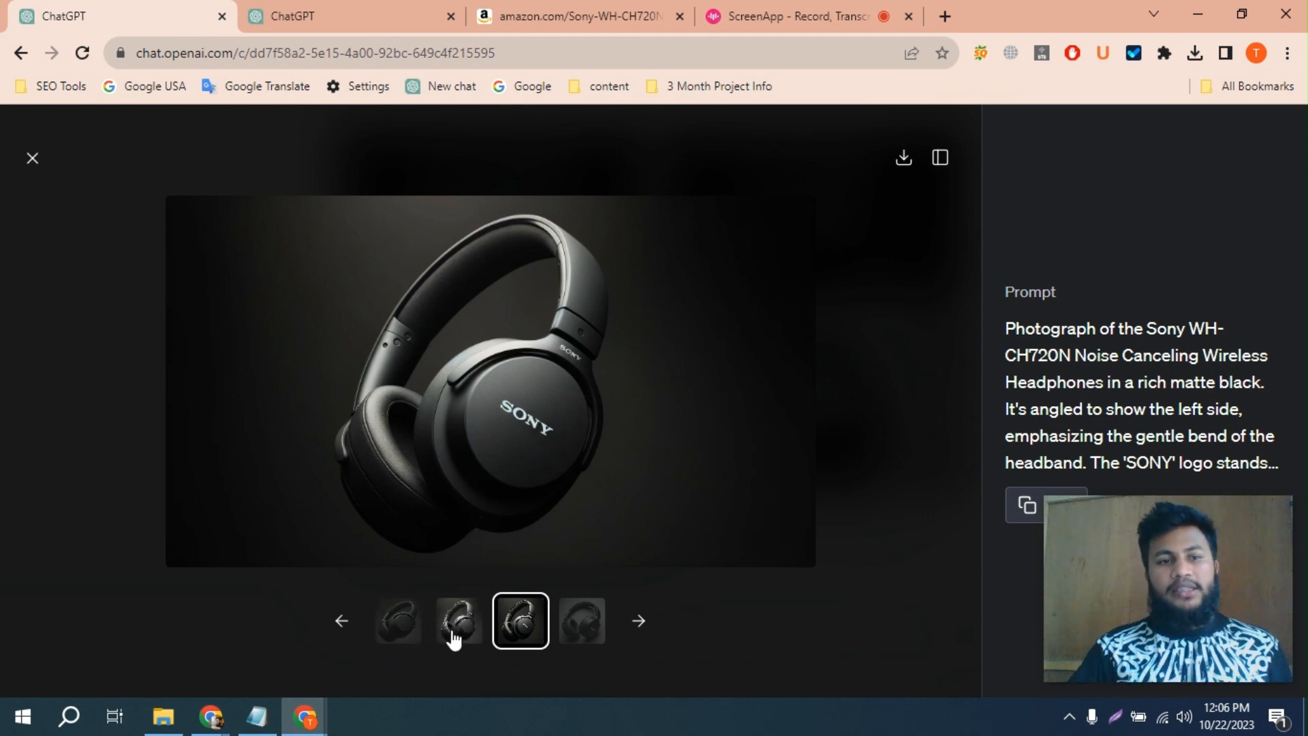
click(398, 637)
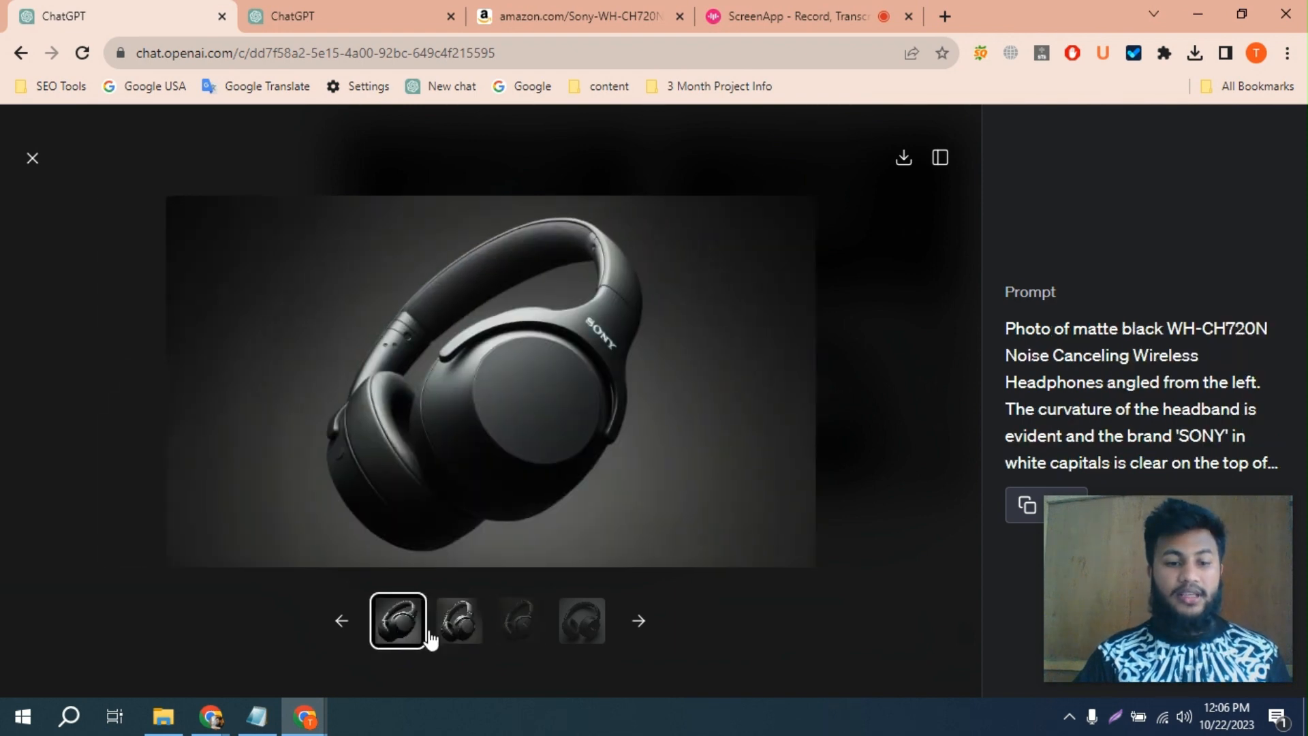
- Switch to the other Chrome window to look through the ChatGPT Community BD Facebook group's posts, and return to the enlarged headphone image
click(219, 721)
click(122, 660)
click(97, 19)
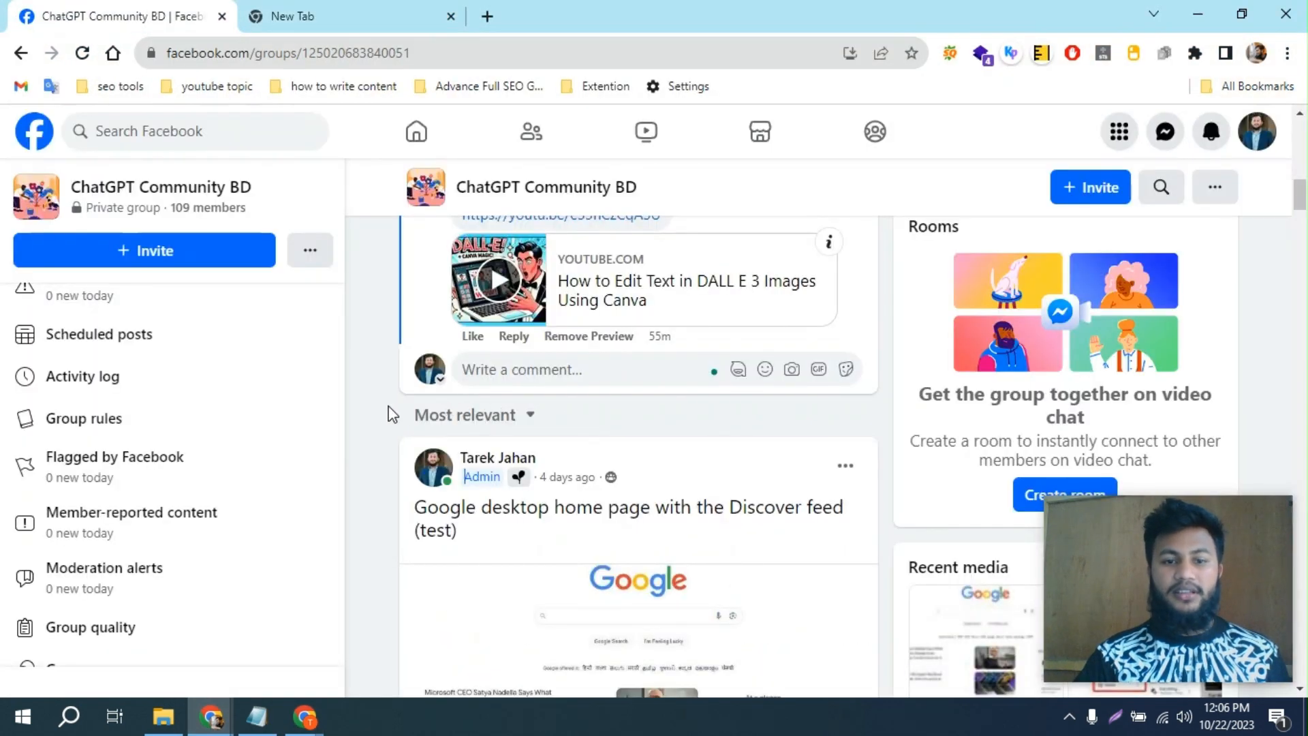
scroll(371, 411, down, 4)
scroll(377, 428, down, 6)
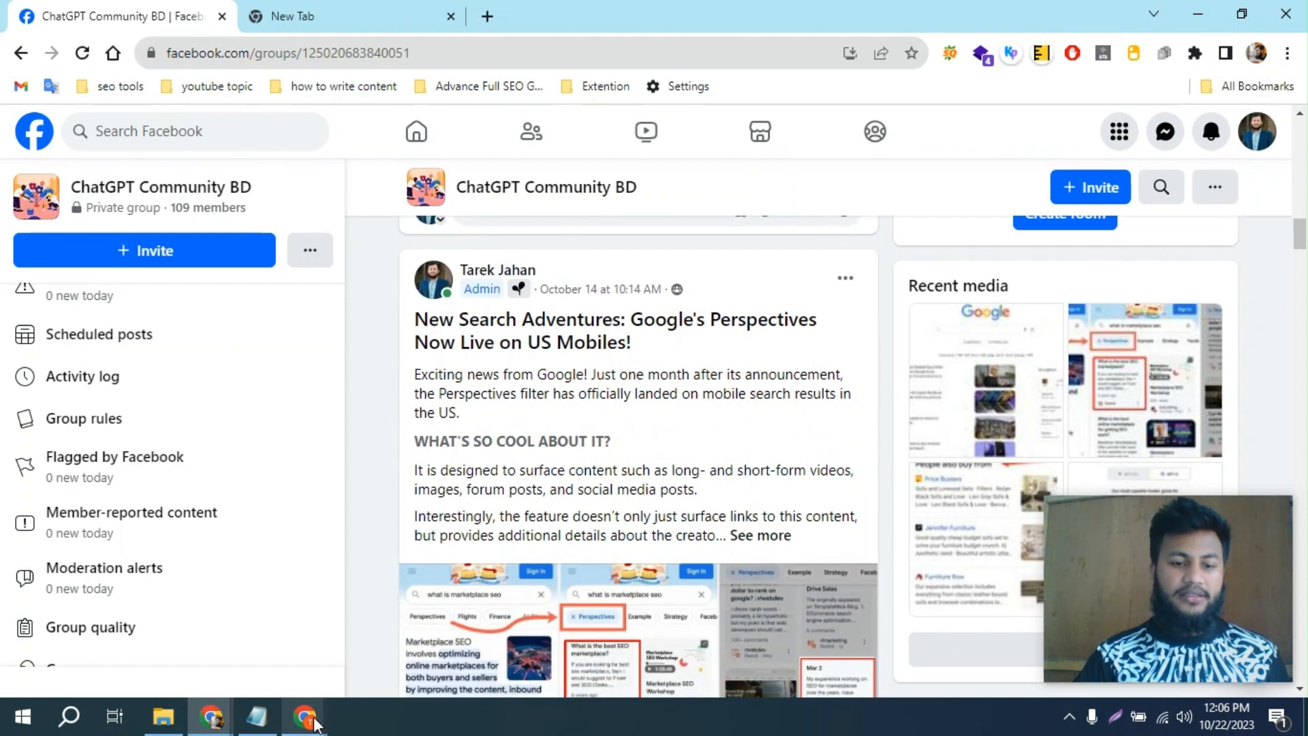
mouse_move(305, 717)
click(235, 603)
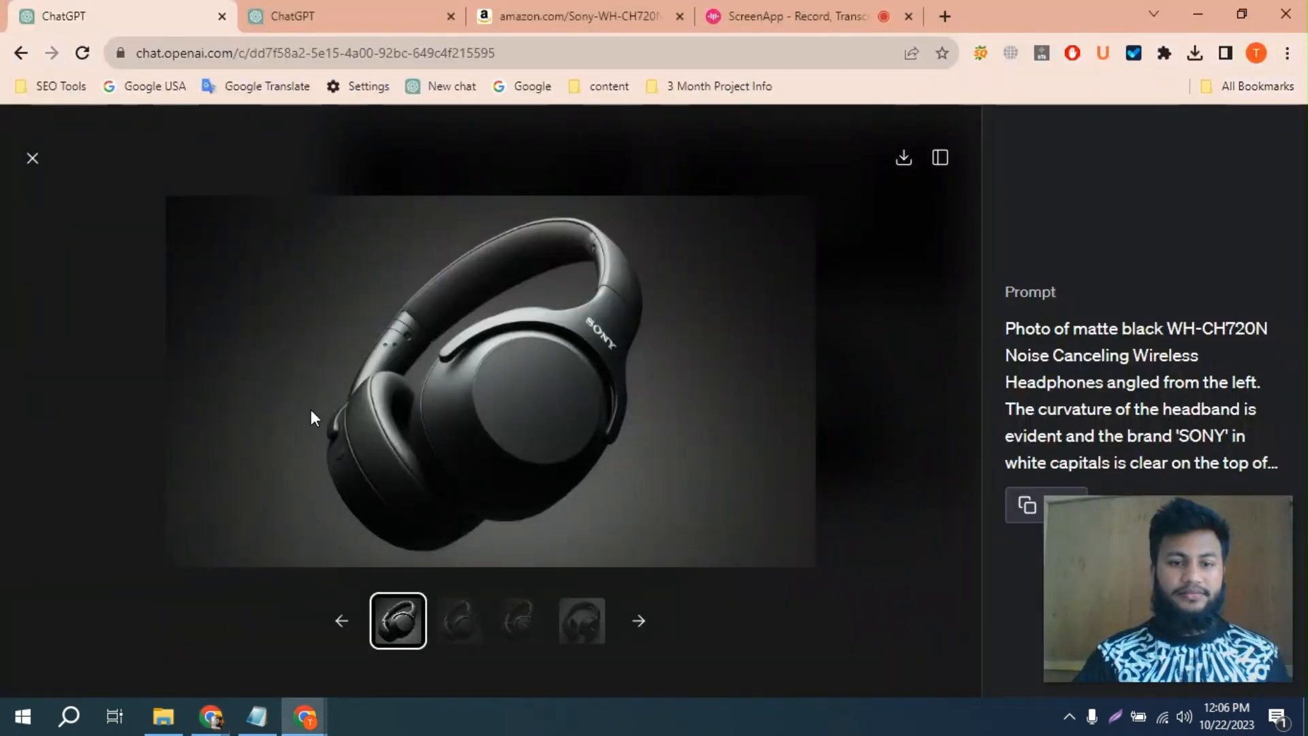